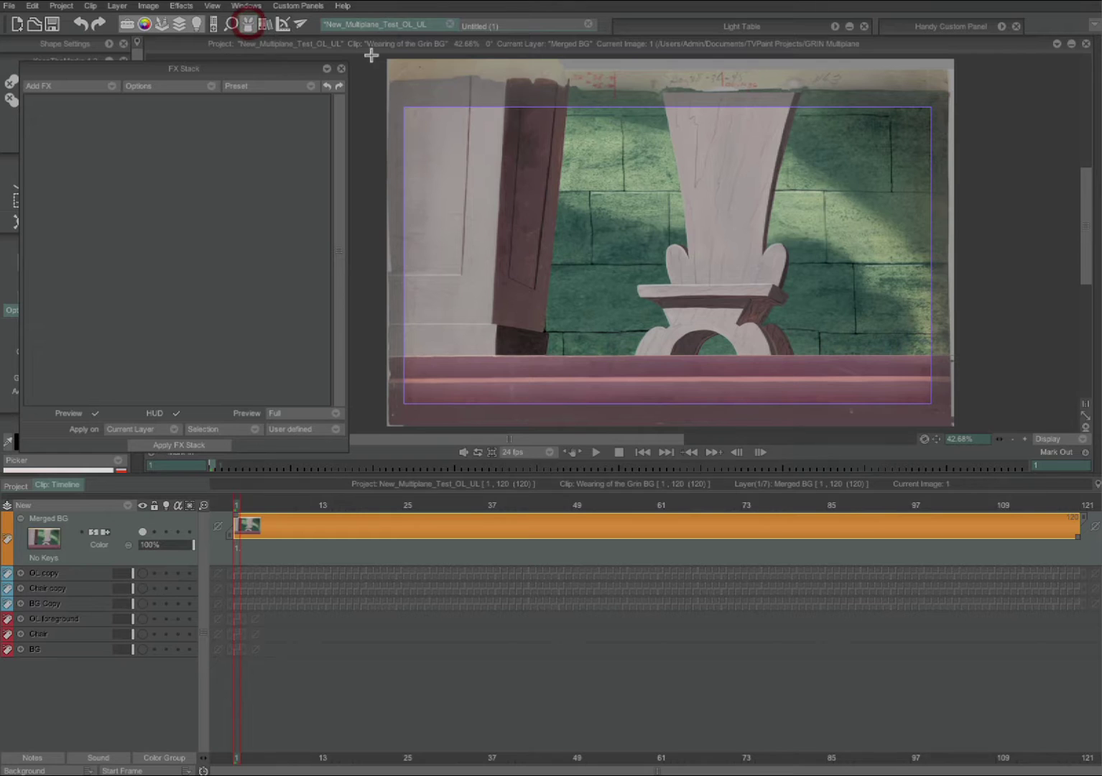
- Add the KeyFramer motion effect to the Merged BG layer and create a position keyframe at frame 1
left_click_drag(622, 440, 580, 442)
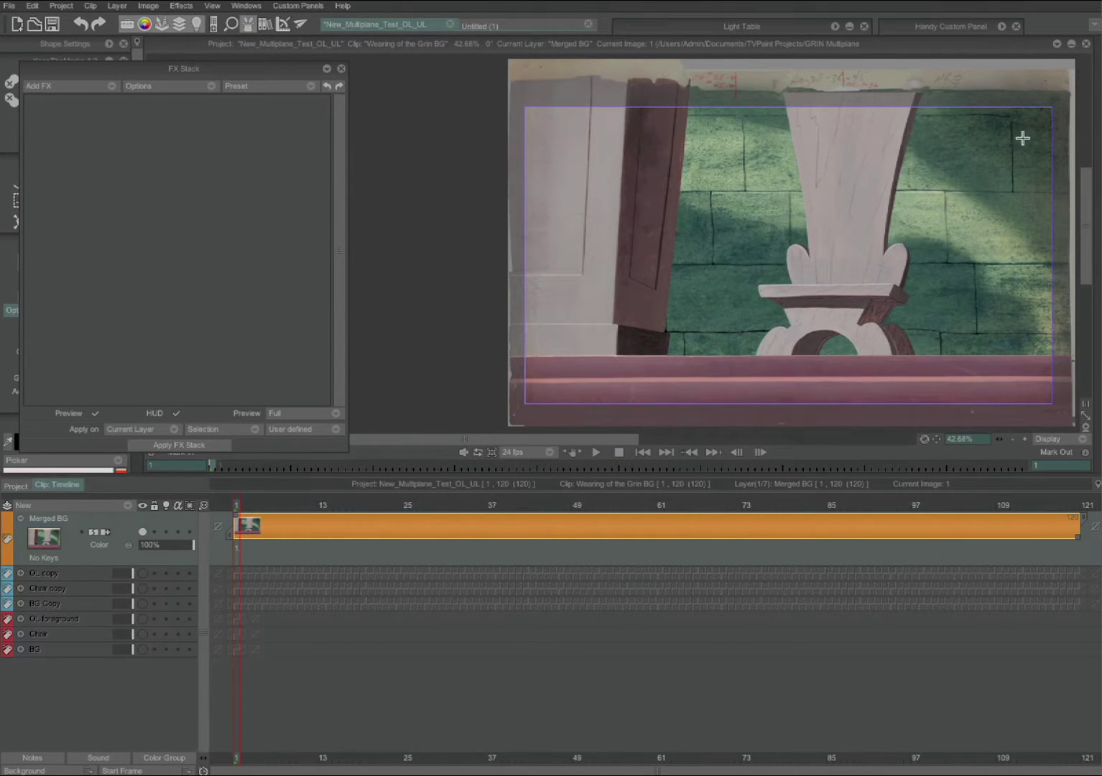
left_click_drag(161, 69, 294, 63)
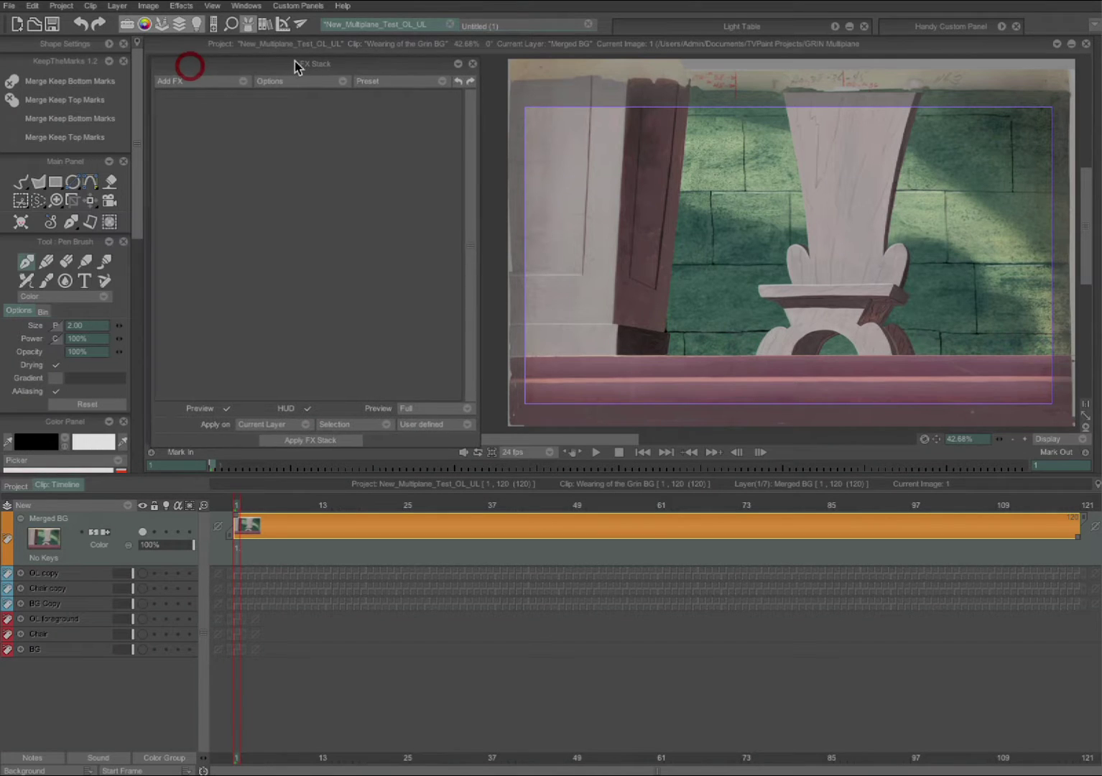
left_click(231, 83)
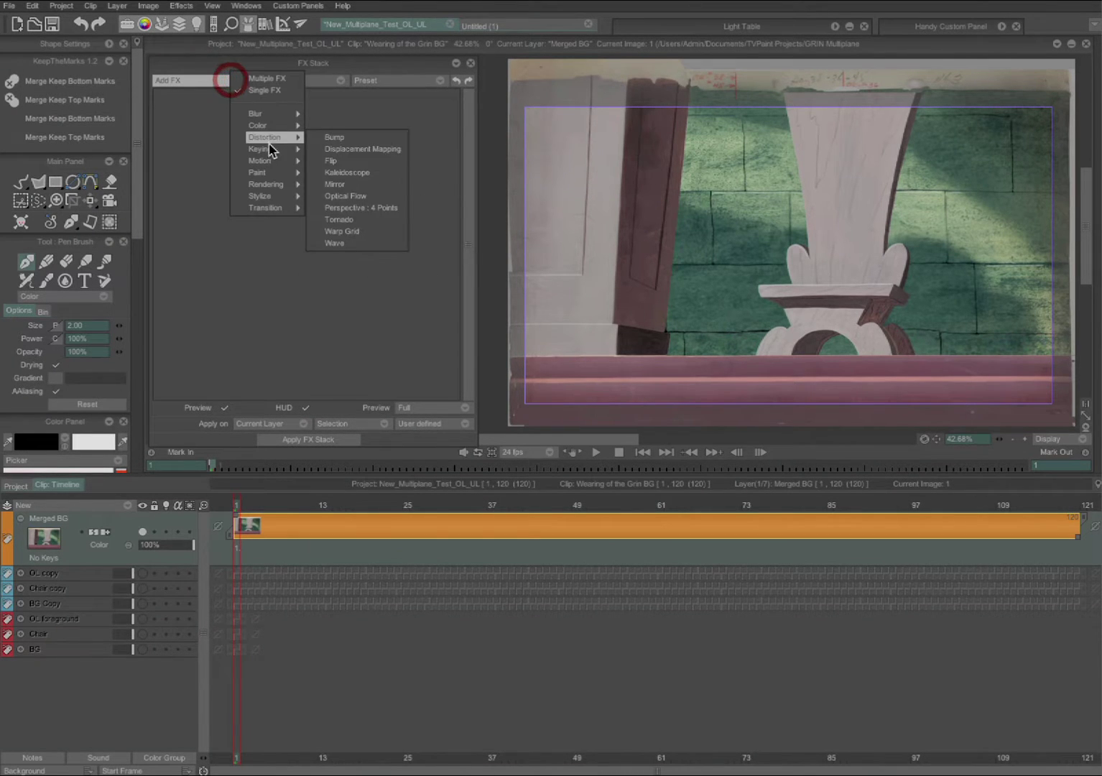
mouse_move(276, 163)
left_click(351, 163)
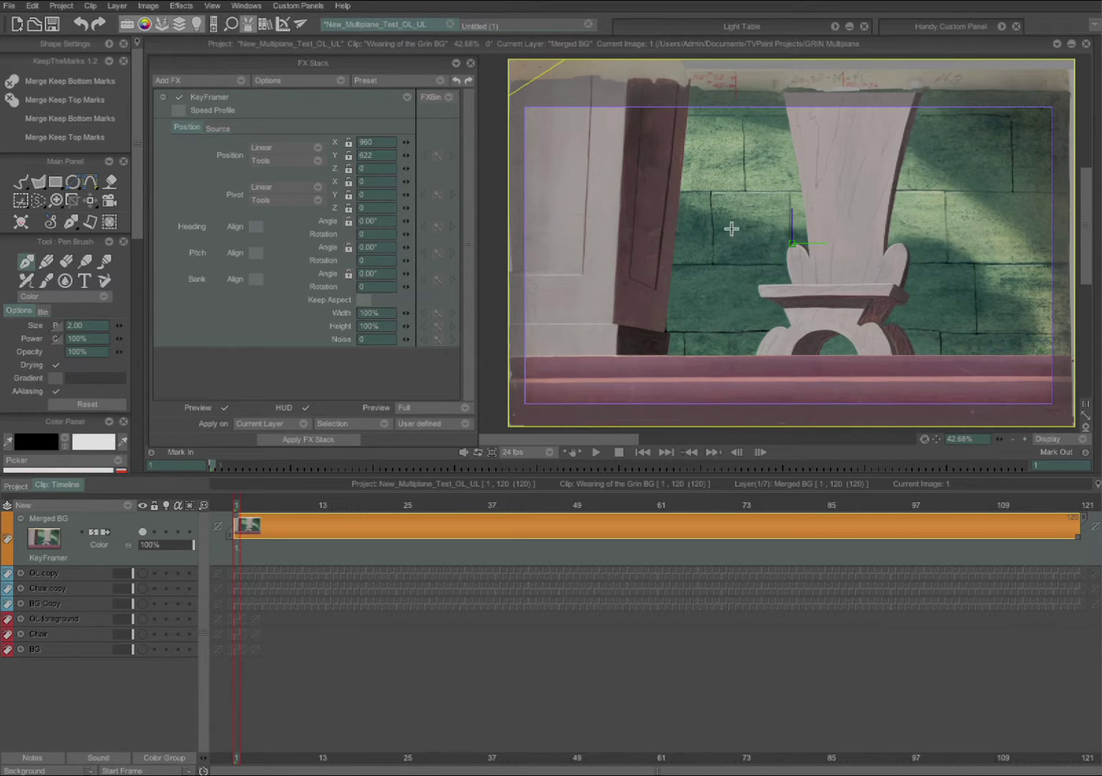
left_click(438, 155)
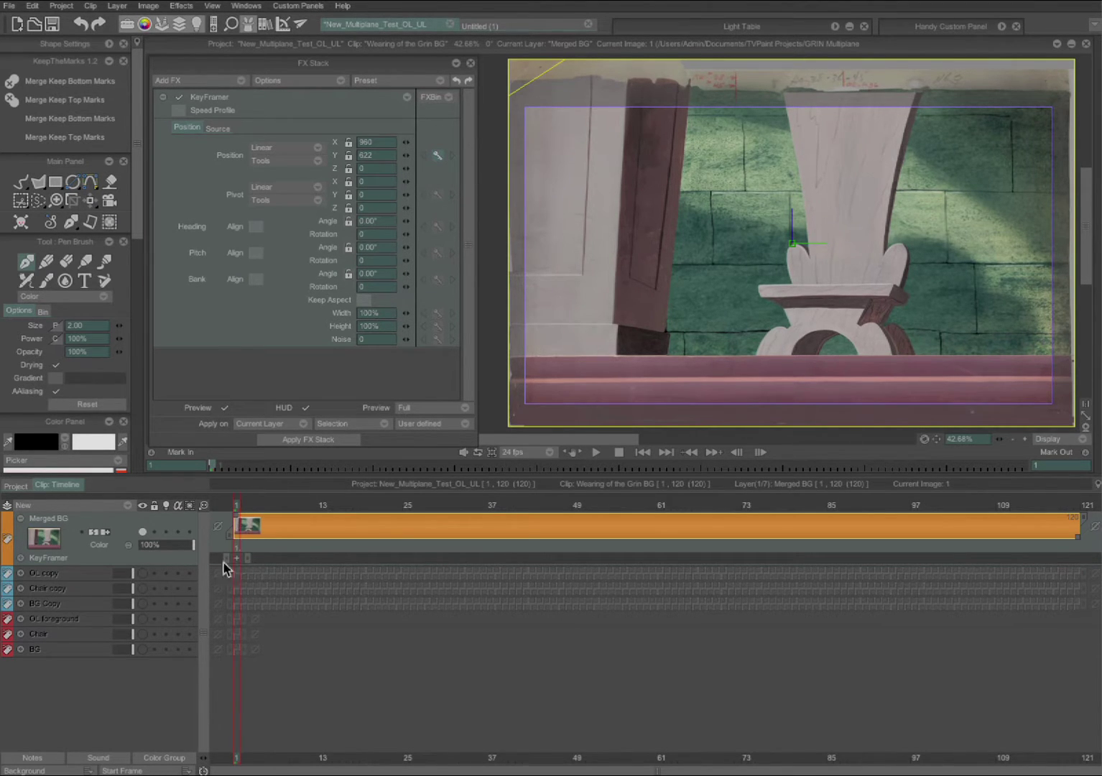
- Create a trial position keyframe at frame 26 and delete it from the KeyFramer track
left_click_drag(327, 506, 415, 505)
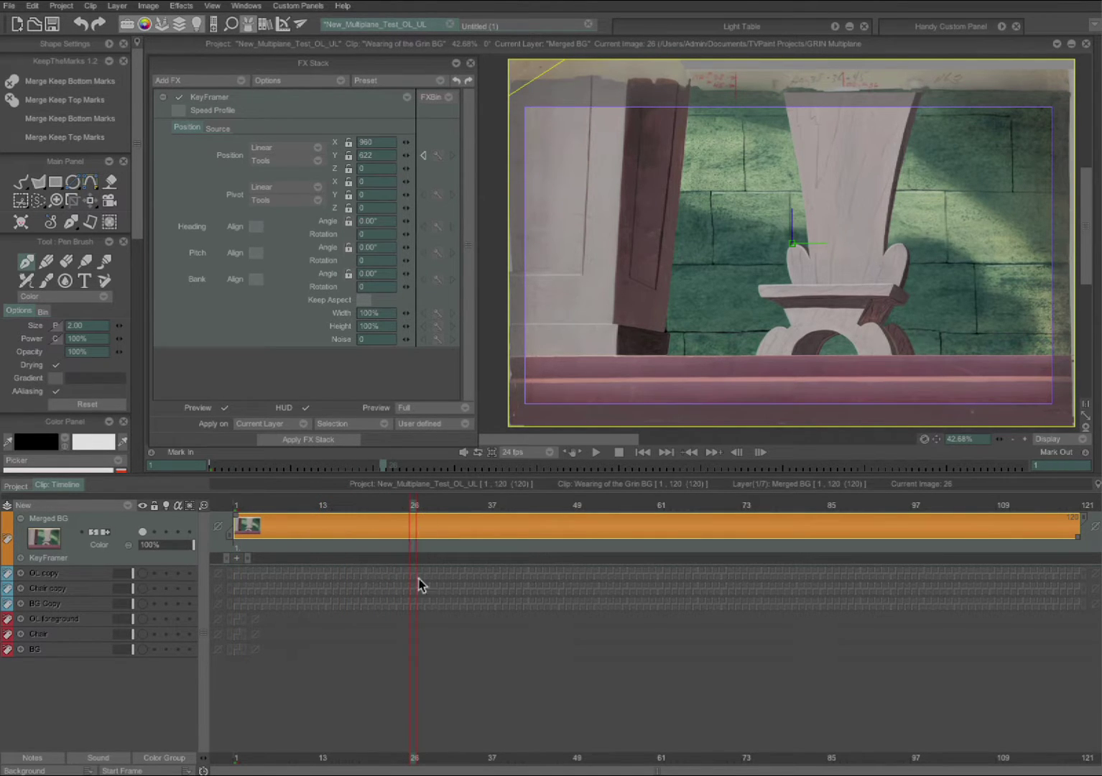
left_click(438, 154)
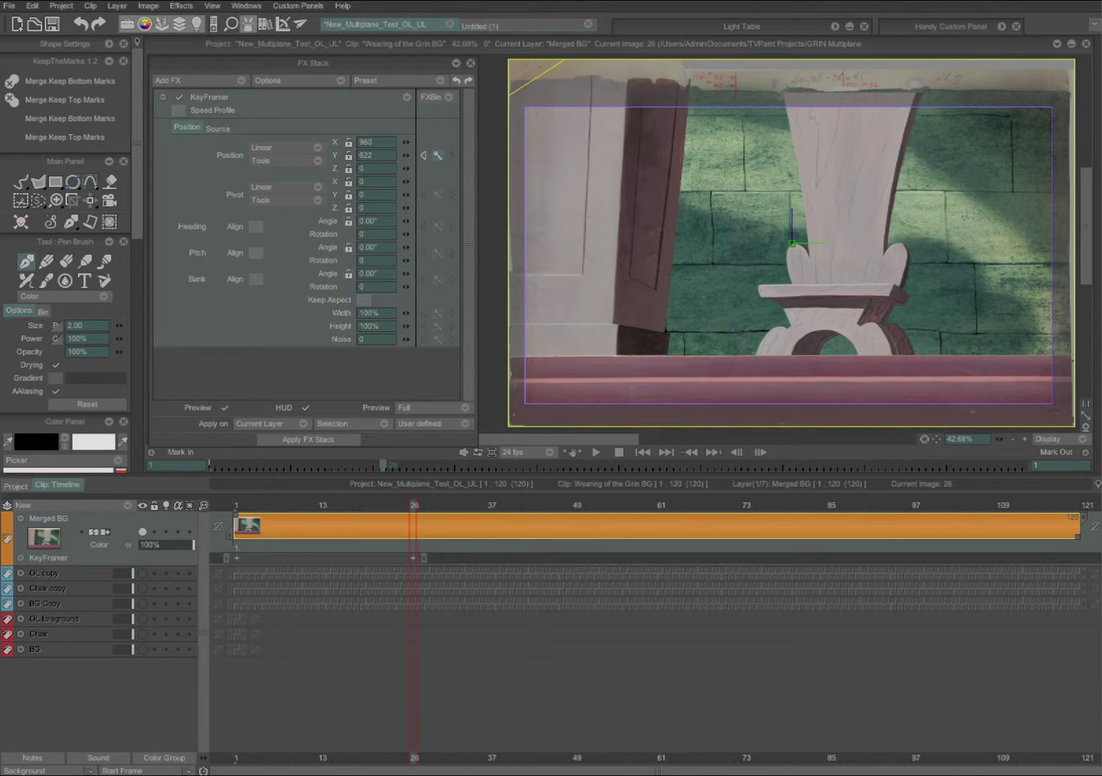
right_click(414, 566)
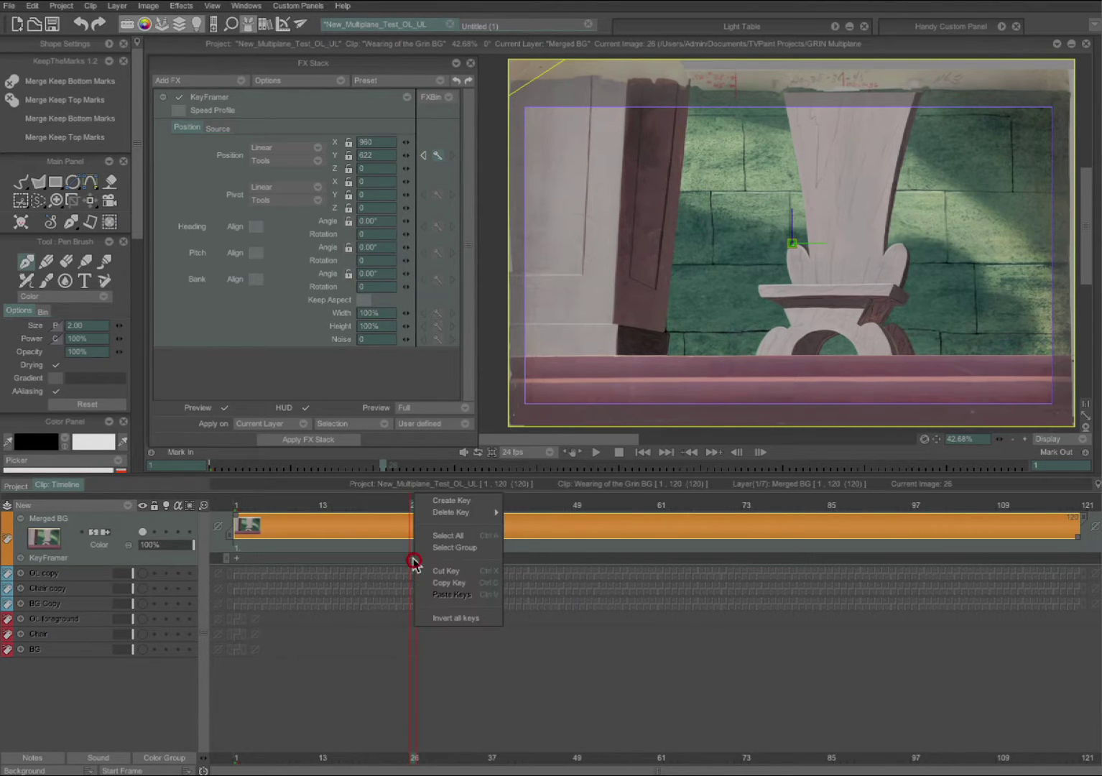
mouse_move(482, 512)
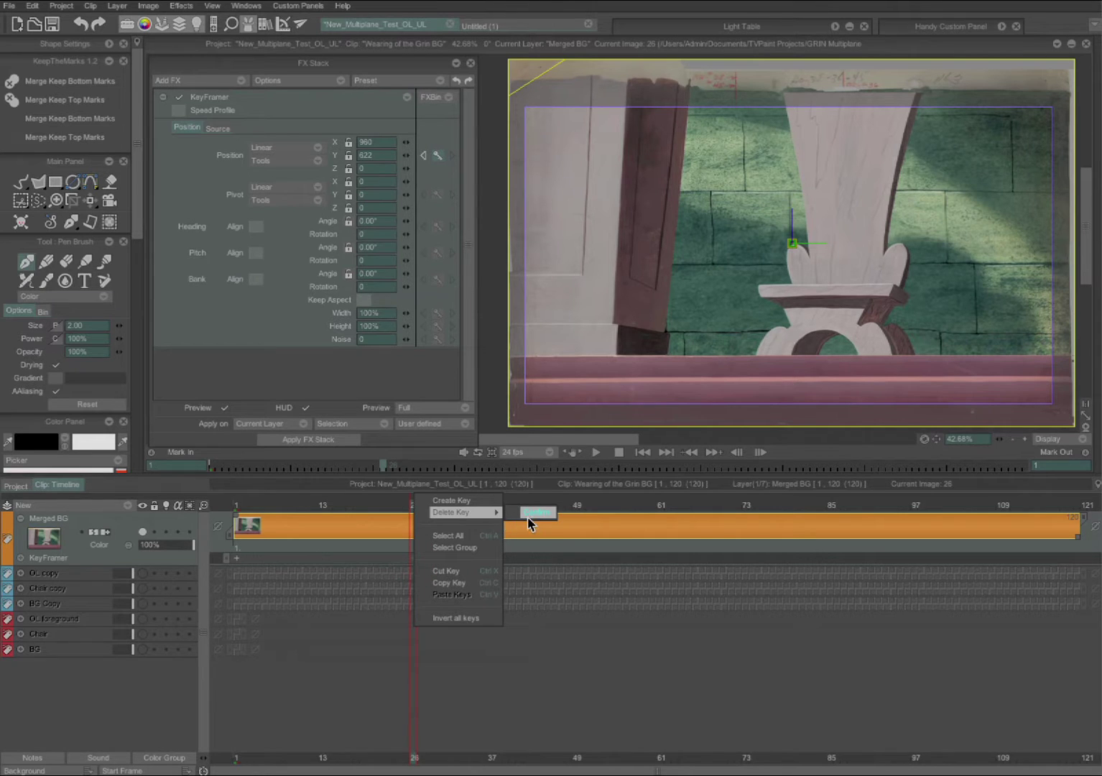
left_click(533, 513)
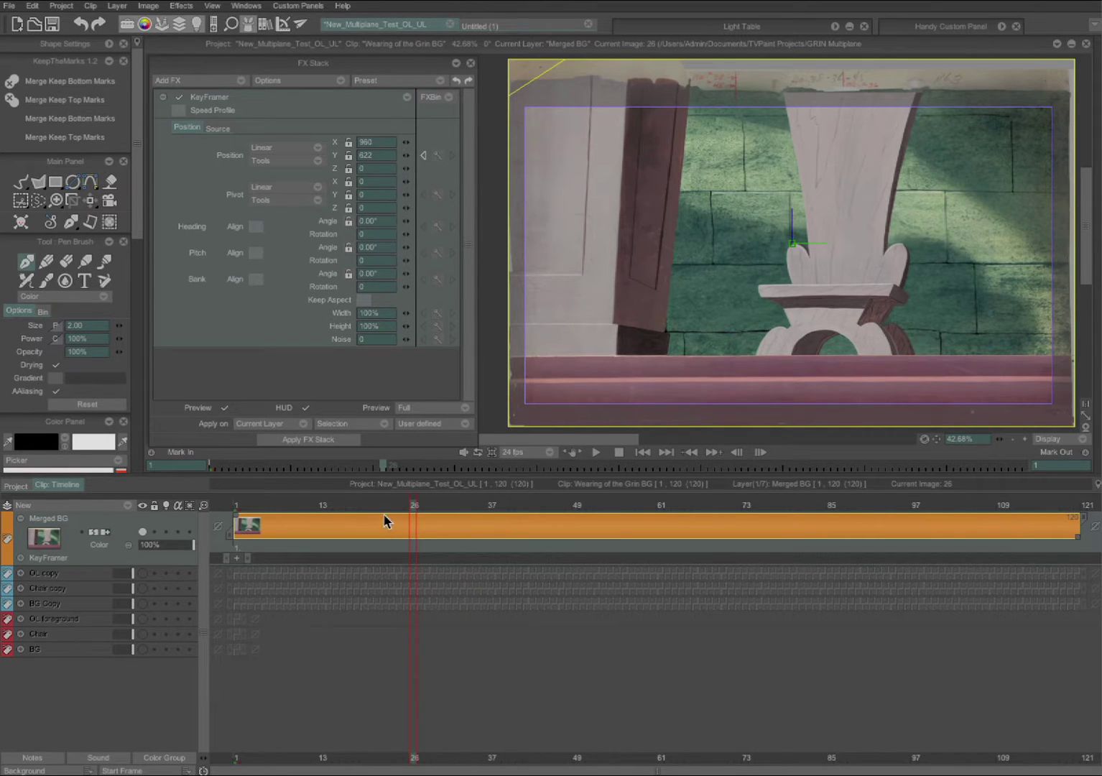
- Return to frame 1 and toggle its position keyframe off and back on
left_click_drag(352, 505, 237, 505)
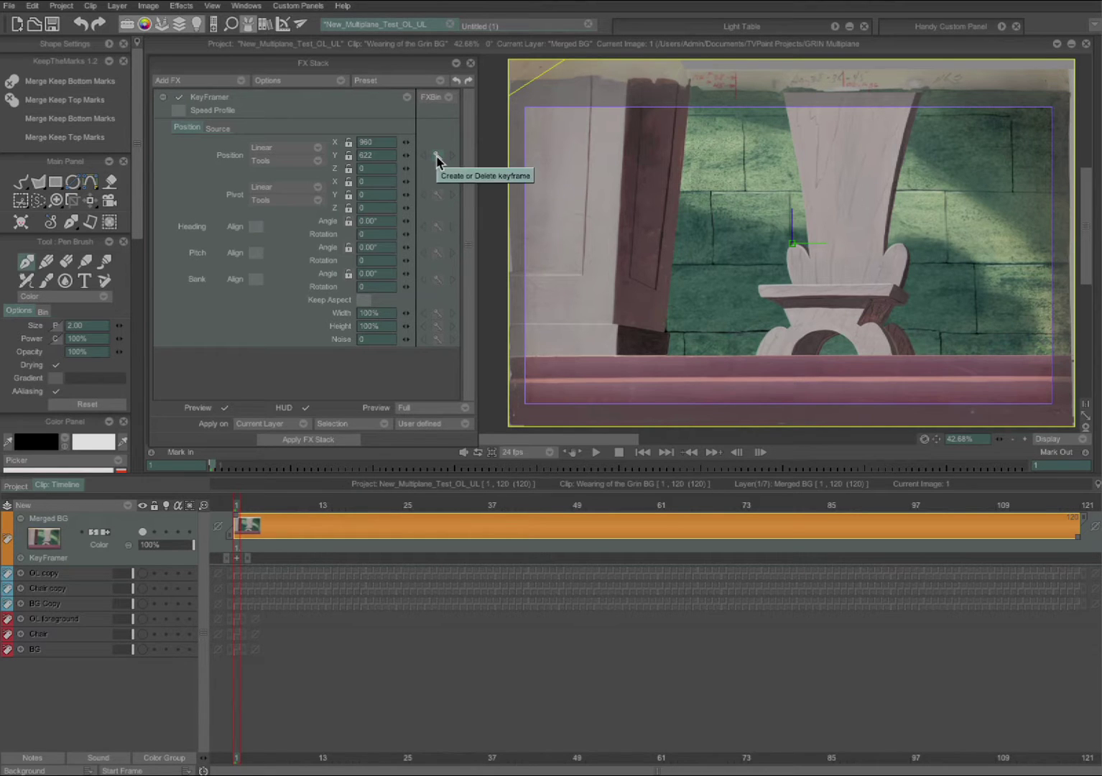
left_click(437, 156)
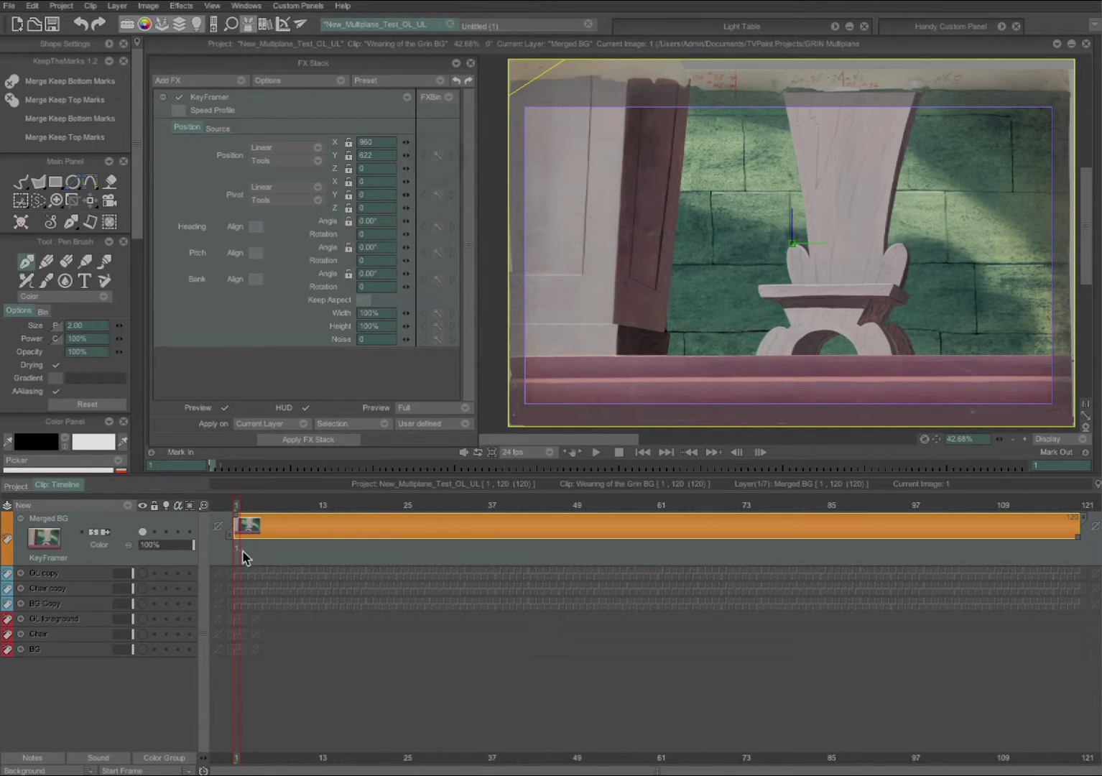
left_click(436, 155)
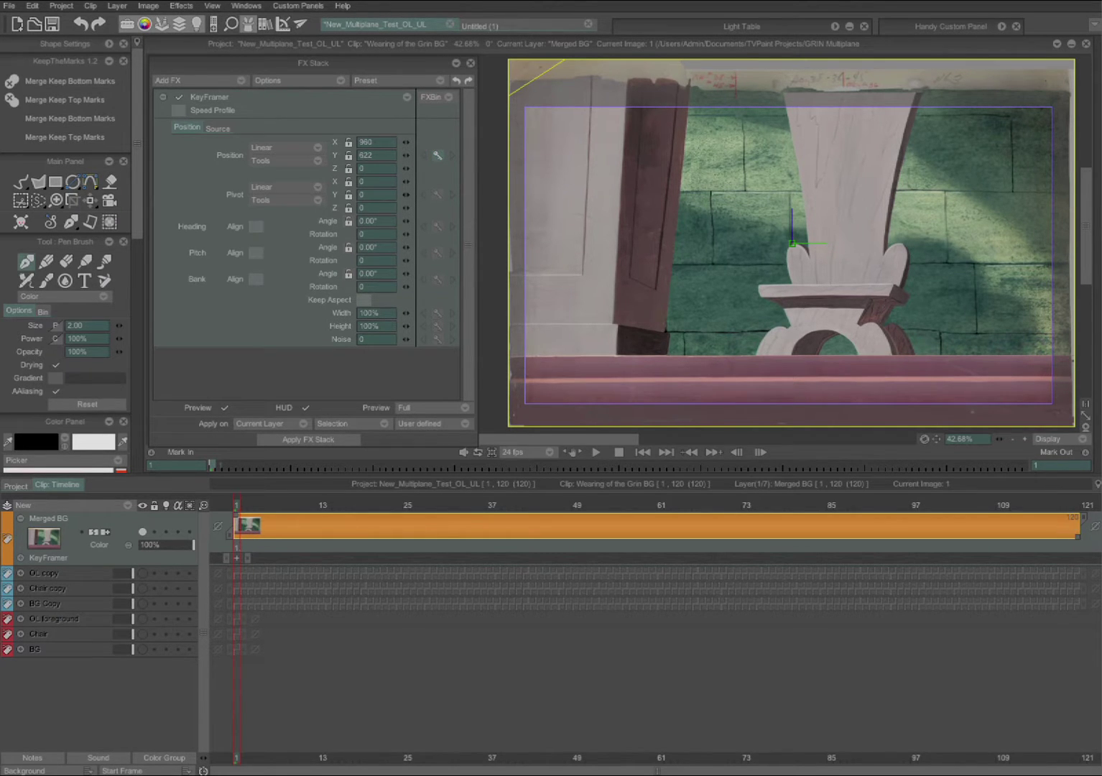
- At frame 120, set the KeyFramer position to X 841, Y 680 and Z -315
left_click(1075, 506)
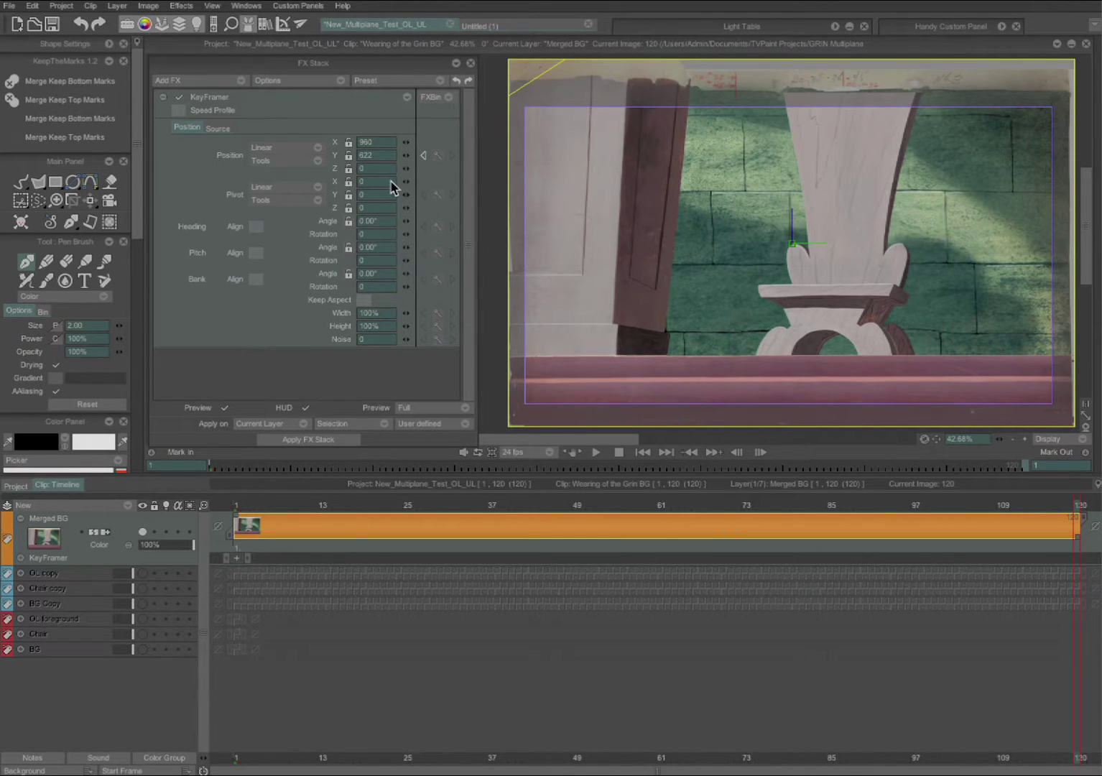
left_click_drag(406, 174, 170, 167)
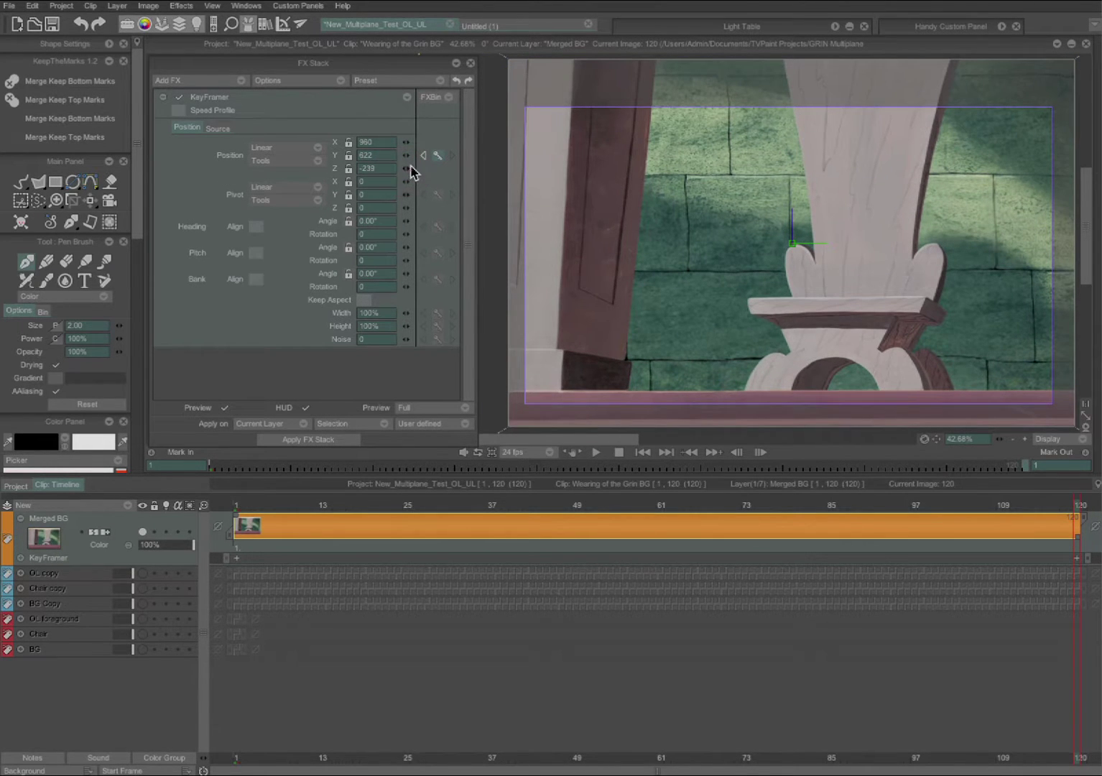
left_click_drag(409, 169, 323, 174)
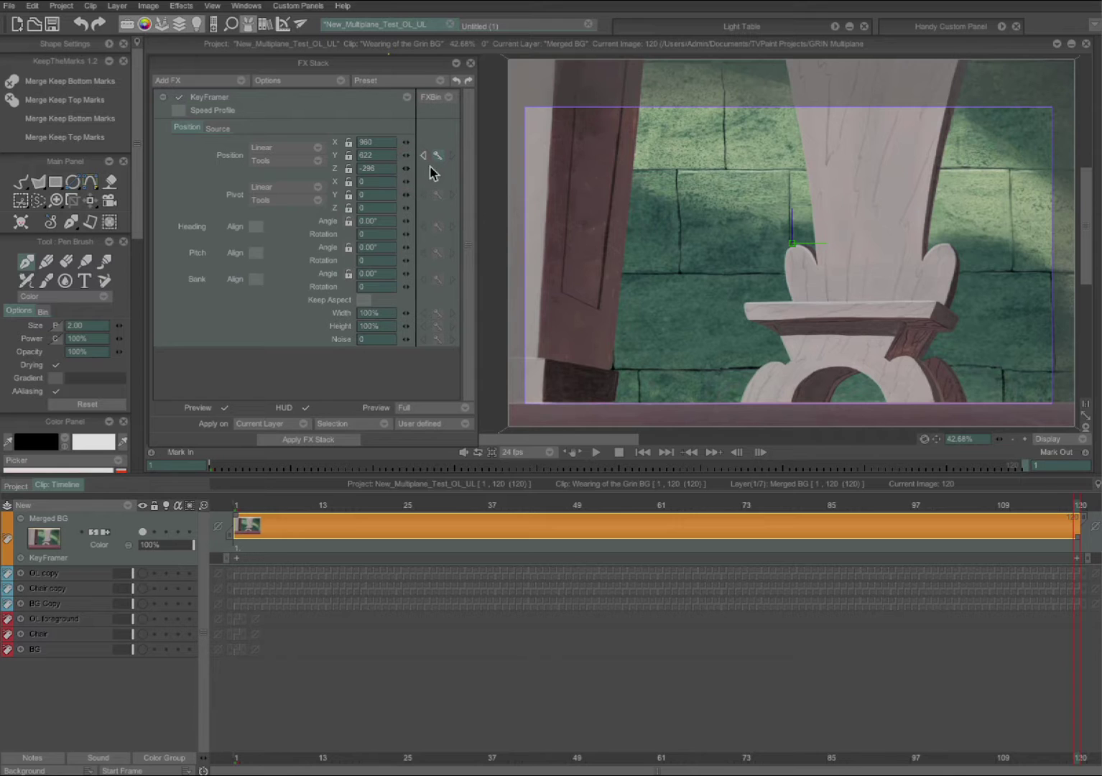
left_click_drag(402, 167, 332, 147)
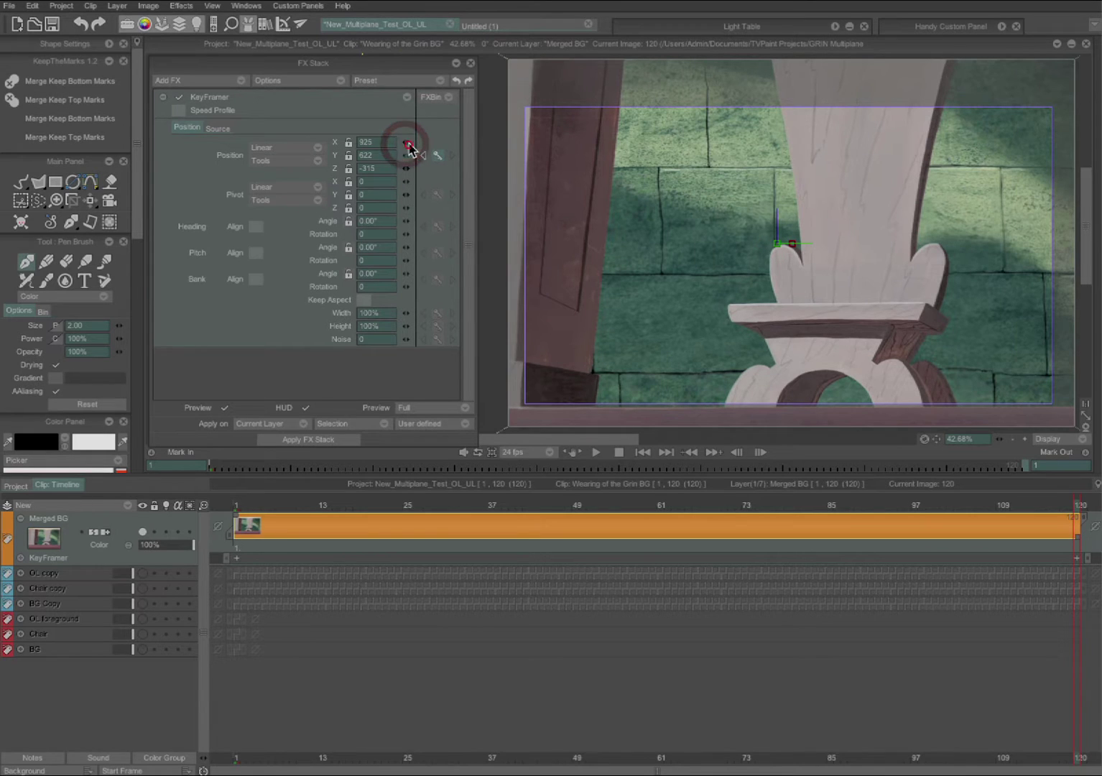
left_click_drag(406, 144, 313, 150)
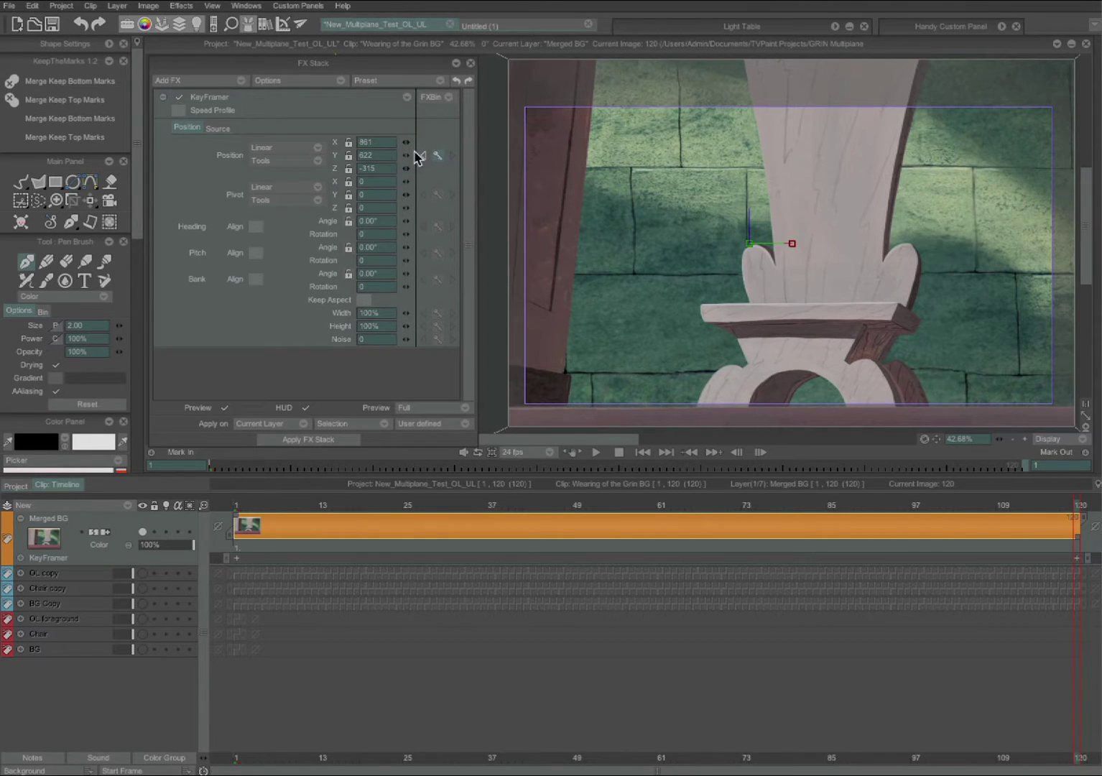
mouse_move(406, 160)
left_mouse_down()
mouse_move(467, 160)
mouse_move(403, 145)
left_mouse_up()
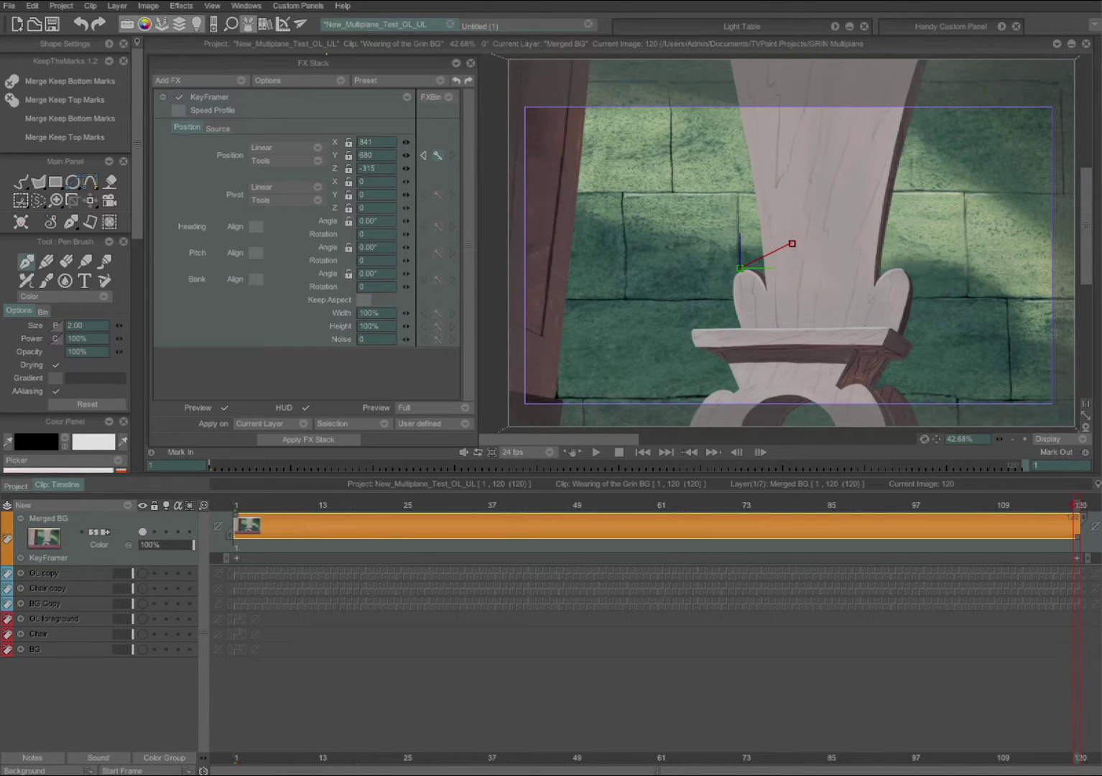
- Add a position keyframe at frame 58 with the layer moved to about X 881, Y 628 off the straight path
mouse_move(1075, 505)
left_mouse_down()
mouse_move(233, 505)
mouse_move(1078, 505)
left_mouse_up()
left_click_drag(1061, 506, 641, 505)
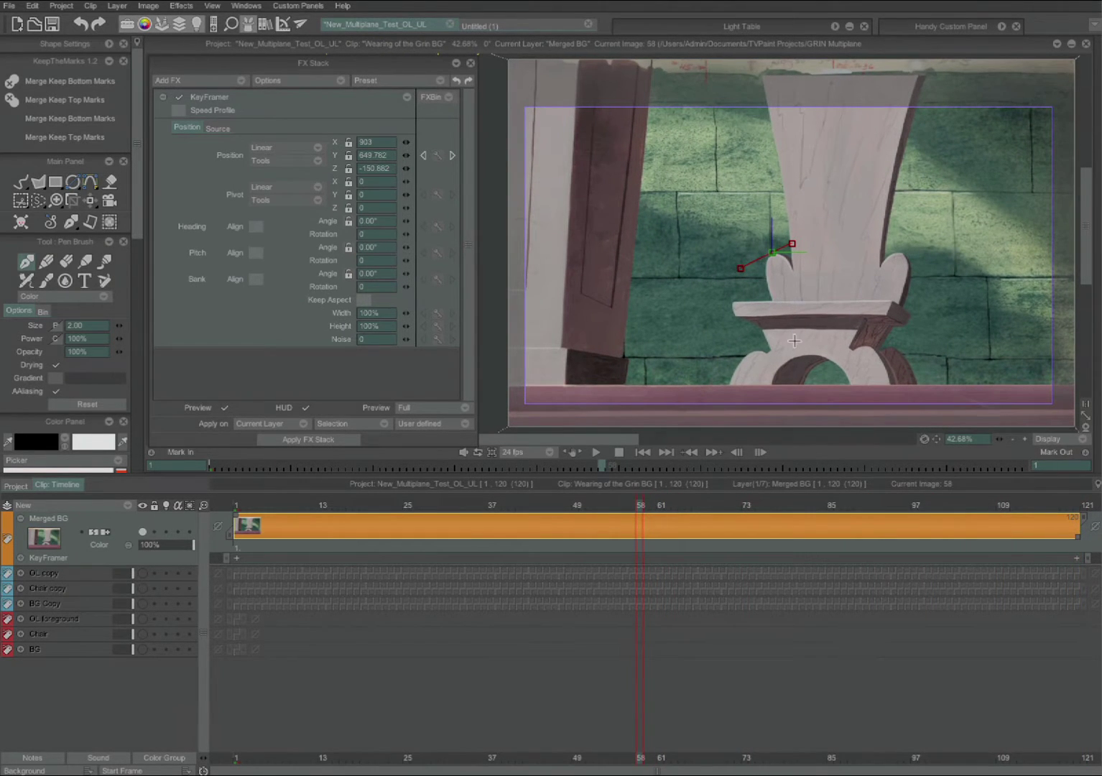
left_click_drag(770, 254, 763, 246)
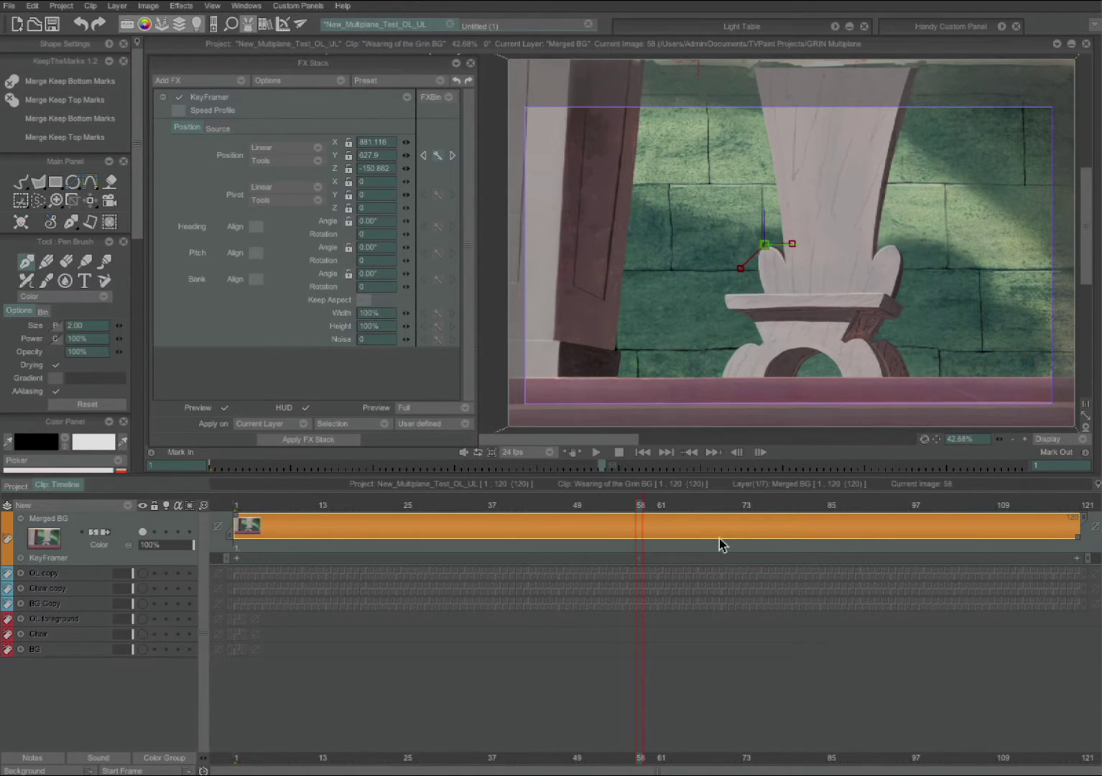
left_click(435, 155)
mouse_move(638, 507)
left_mouse_down()
mouse_move(236, 505)
mouse_move(976, 505)
mouse_move(239, 505)
mouse_move(640, 505)
left_mouse_up()
- Switch the frame 58 keyframe's position interpolation to Spline and try to shape its curve on the canvas
left_click(287, 153)
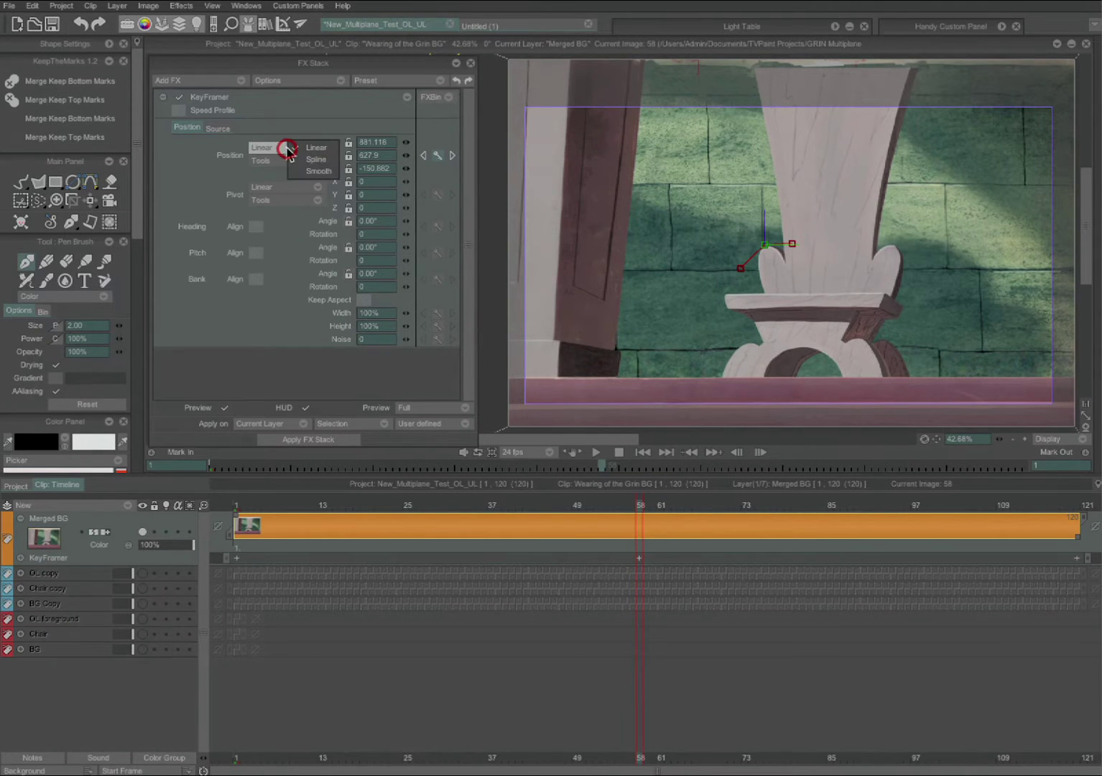
left_click(308, 153)
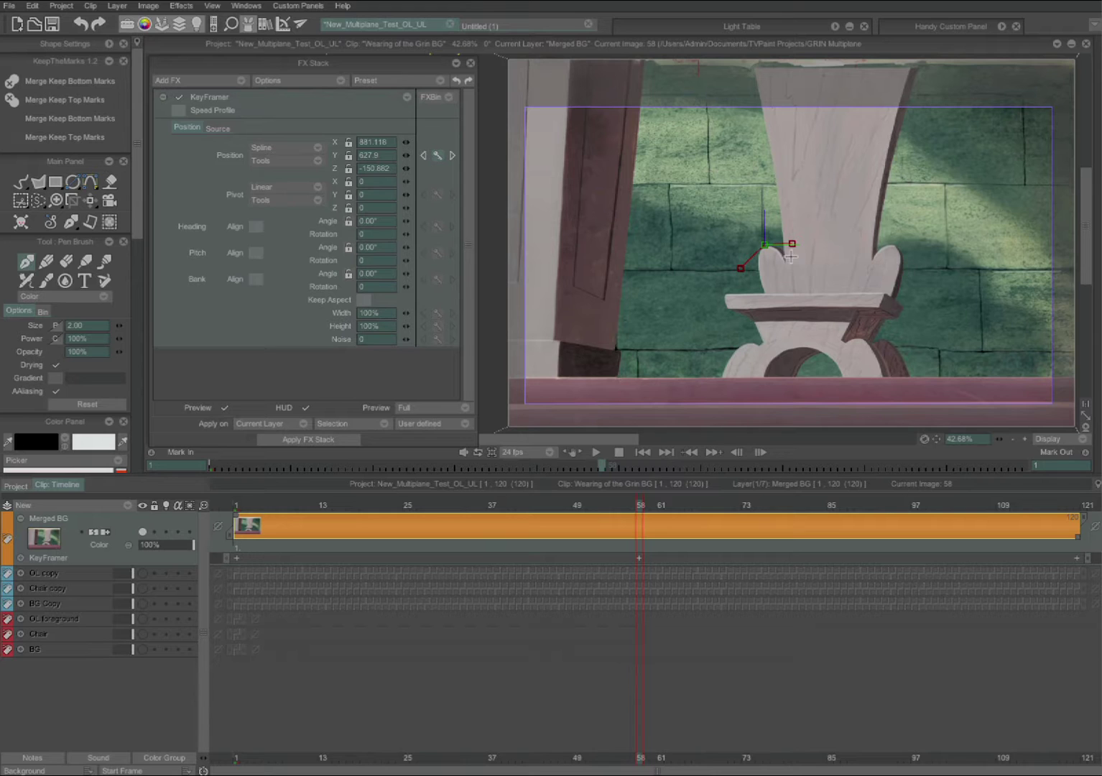
left_click_drag(765, 247, 718, 273)
- At frame 1, set the position interpolation to Spline and move the keyframe to about X 967, Y 618
key("Home")
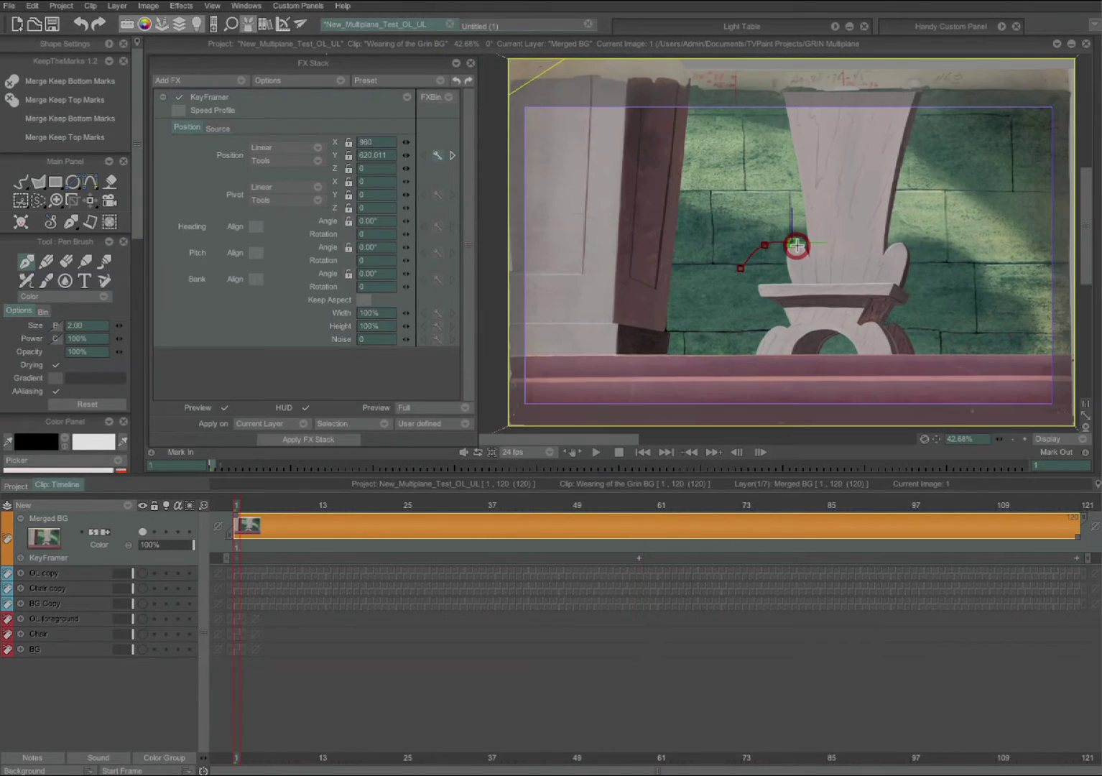
left_click(273, 148)
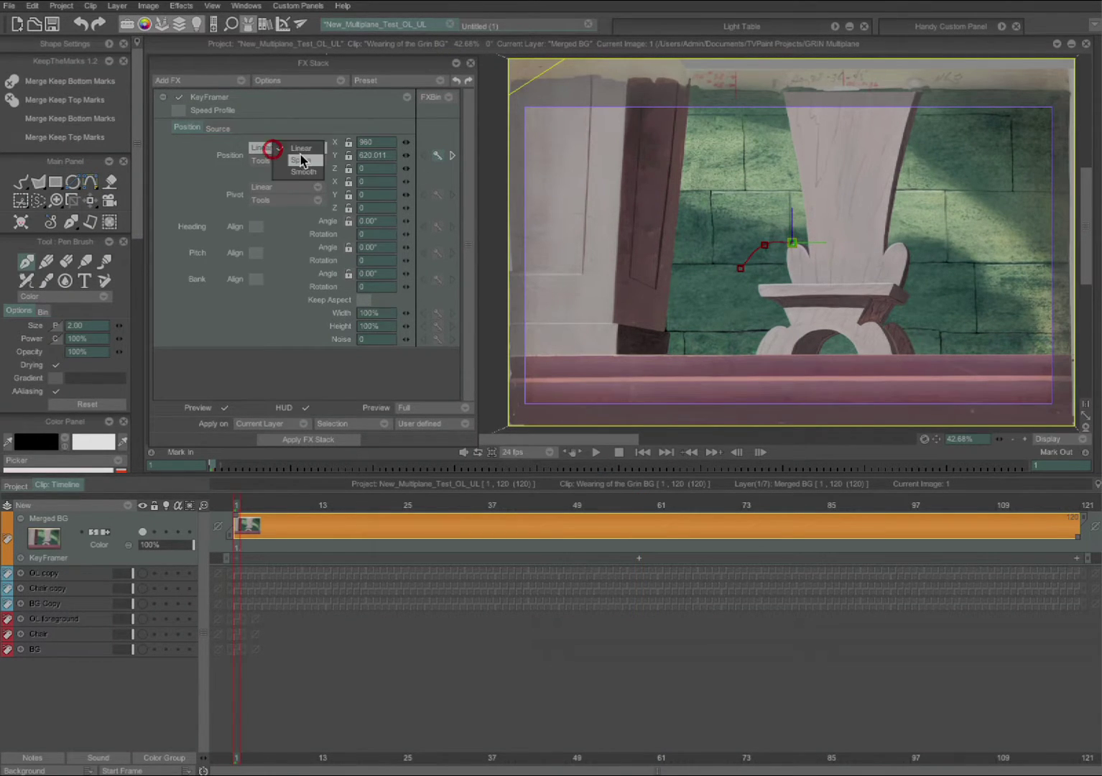
left_click(277, 155)
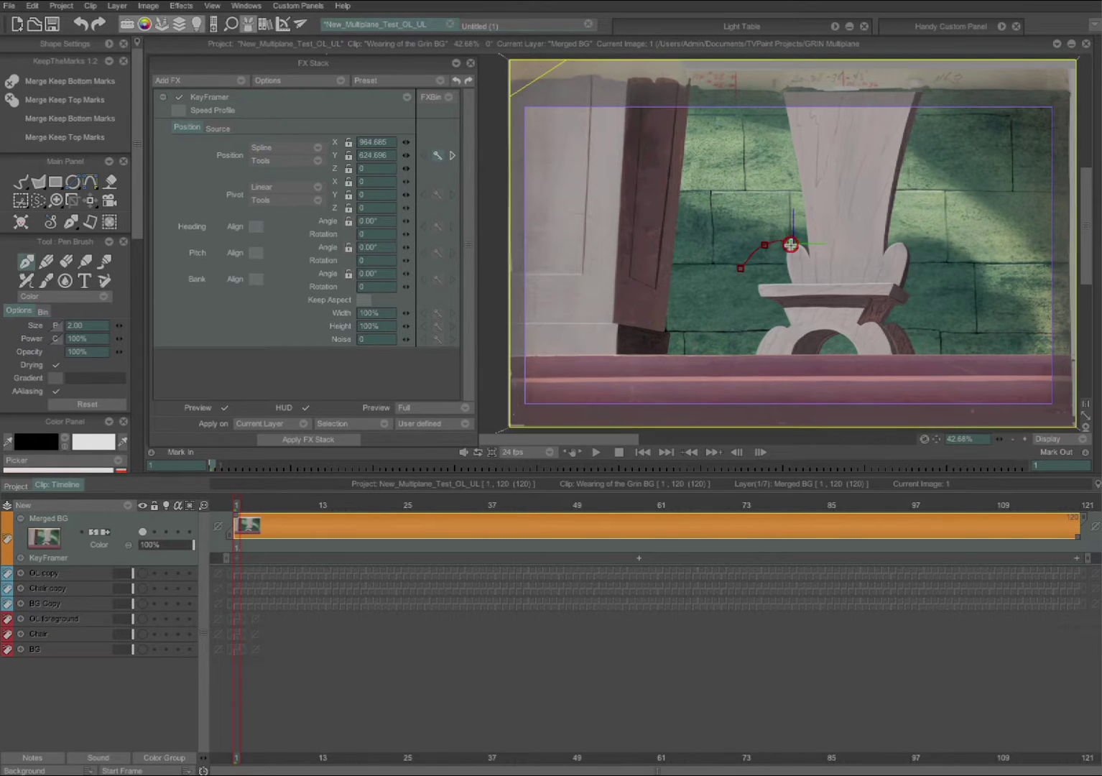
left_click_drag(783, 239, 793, 240)
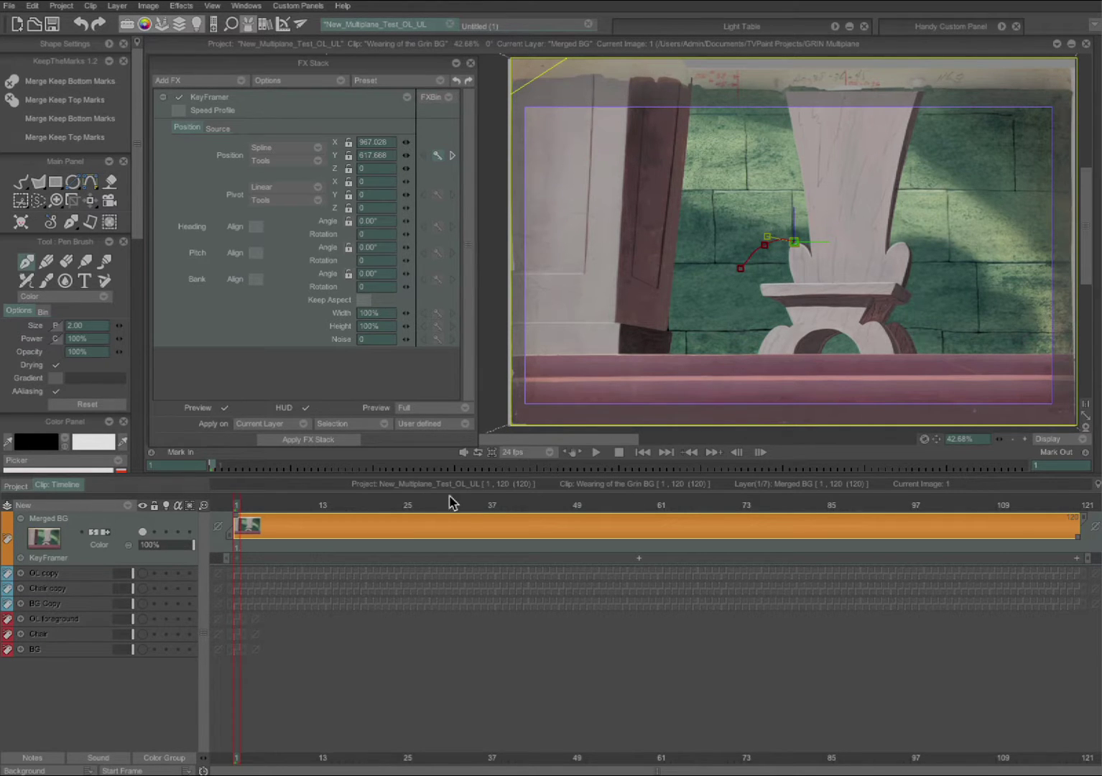
- Reshape the motion path with a position keyframe at frame 36, about Y 612, and play back the animation
left_click_drag(418, 503, 485, 505)
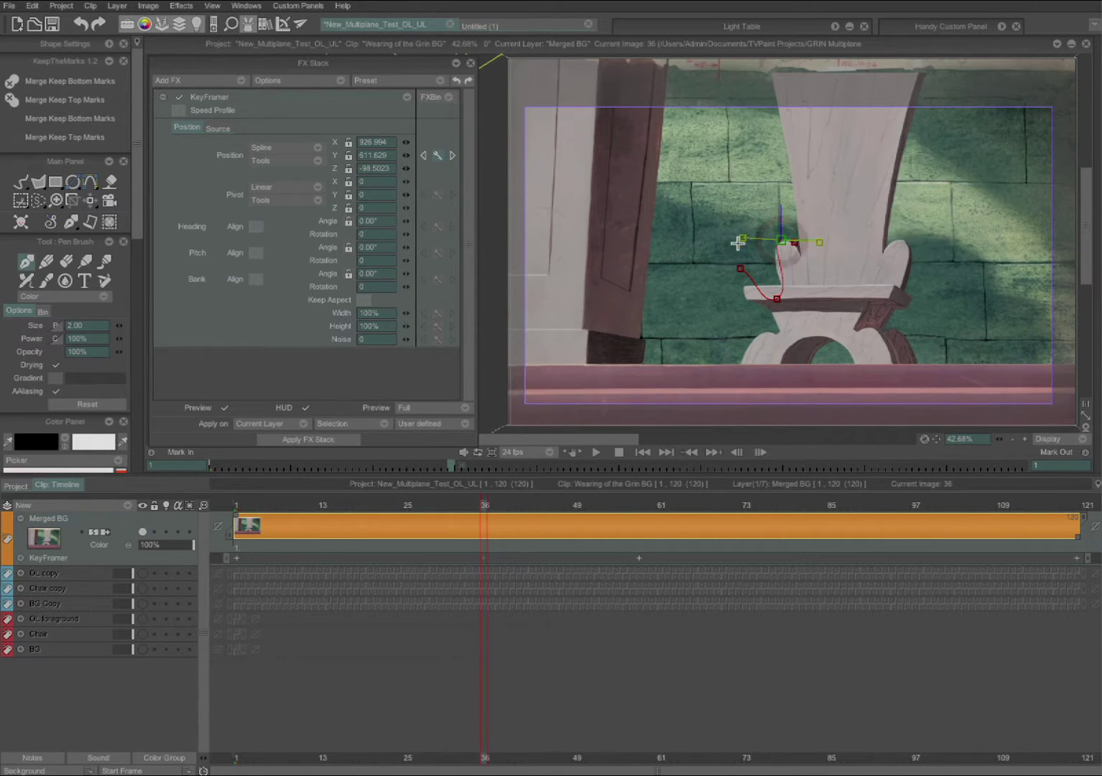
left_click_drag(485, 505, 308, 508)
key("space")
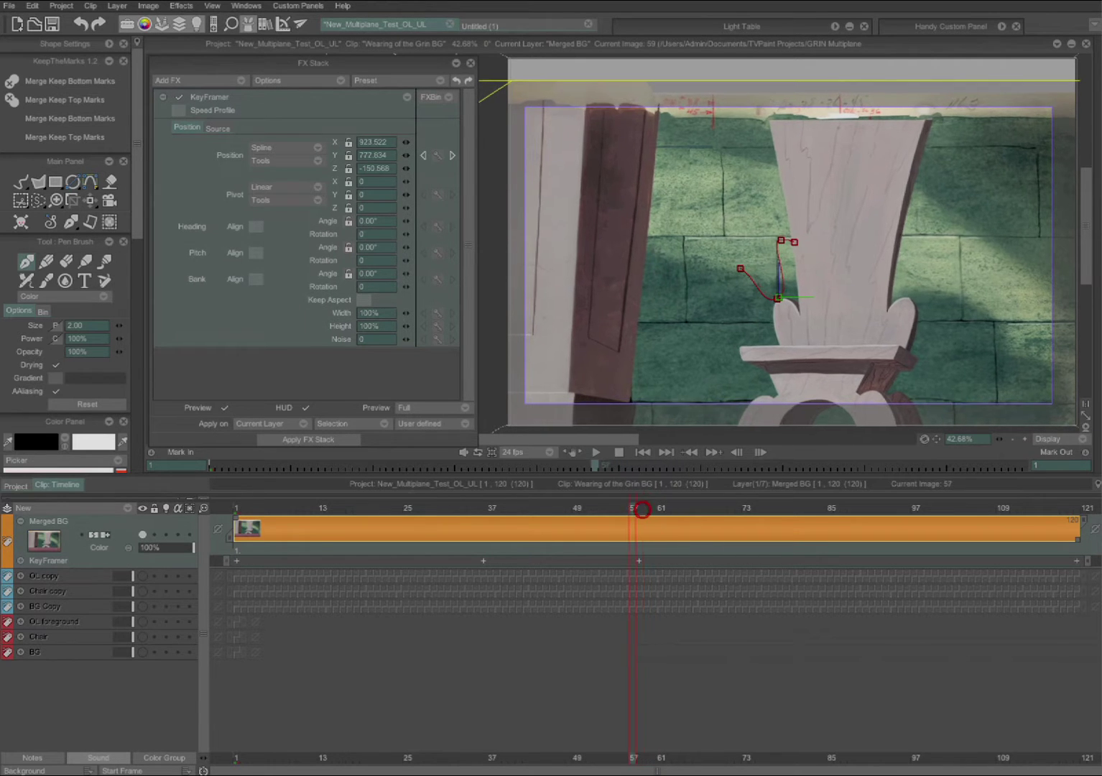
- Delete the intermediate position keyframes at frames 58 and 36 and return to frame 1
mouse_move(643, 508)
left_mouse_down()
mouse_move(463, 509)
mouse_move(485, 509)
left_mouse_up()
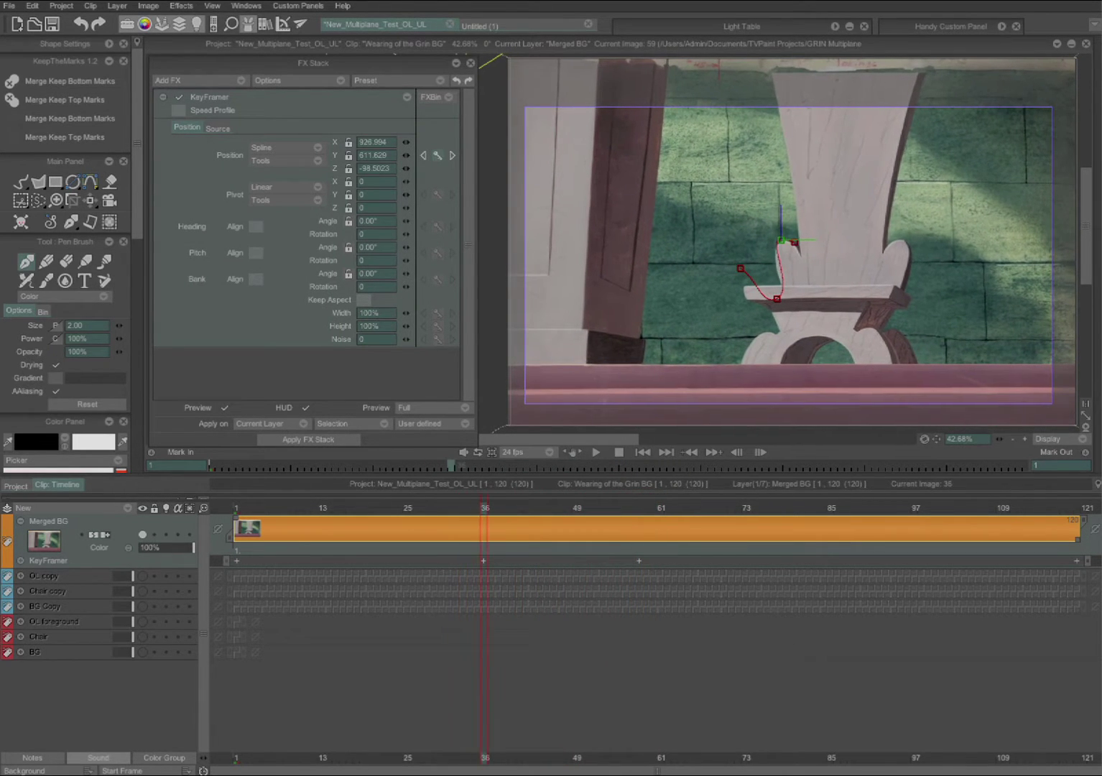
right_click(779, 303)
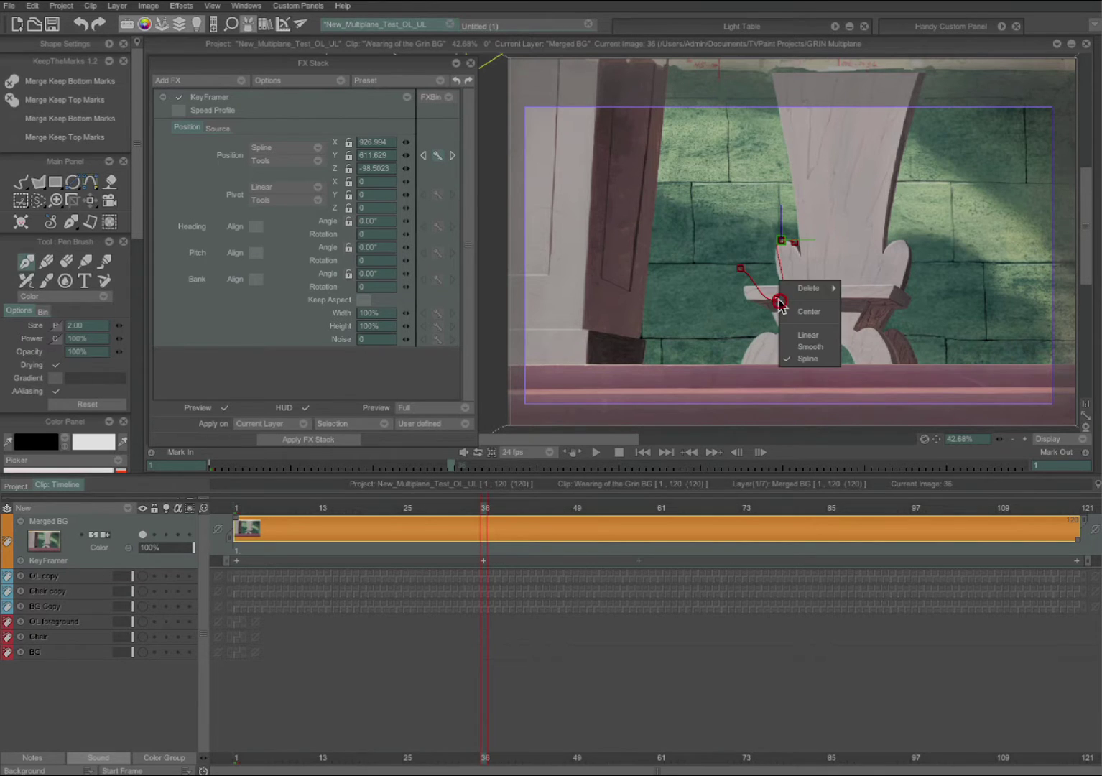
mouse_move(824, 289)
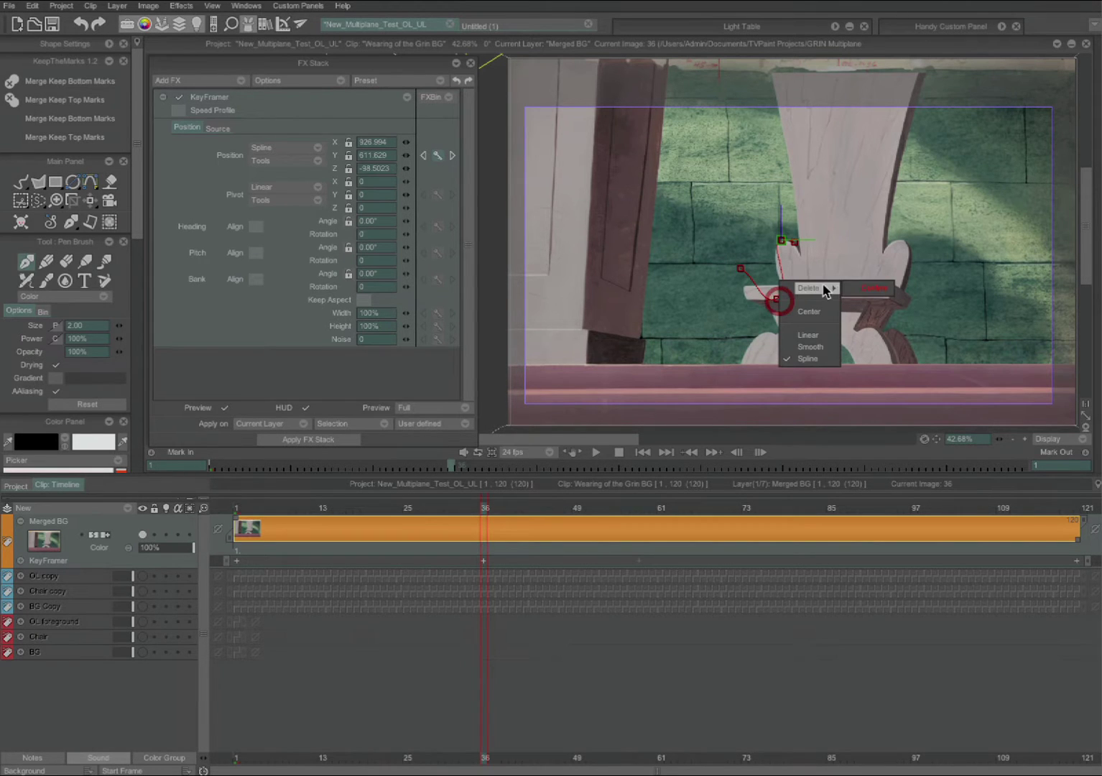
right_click(782, 241)
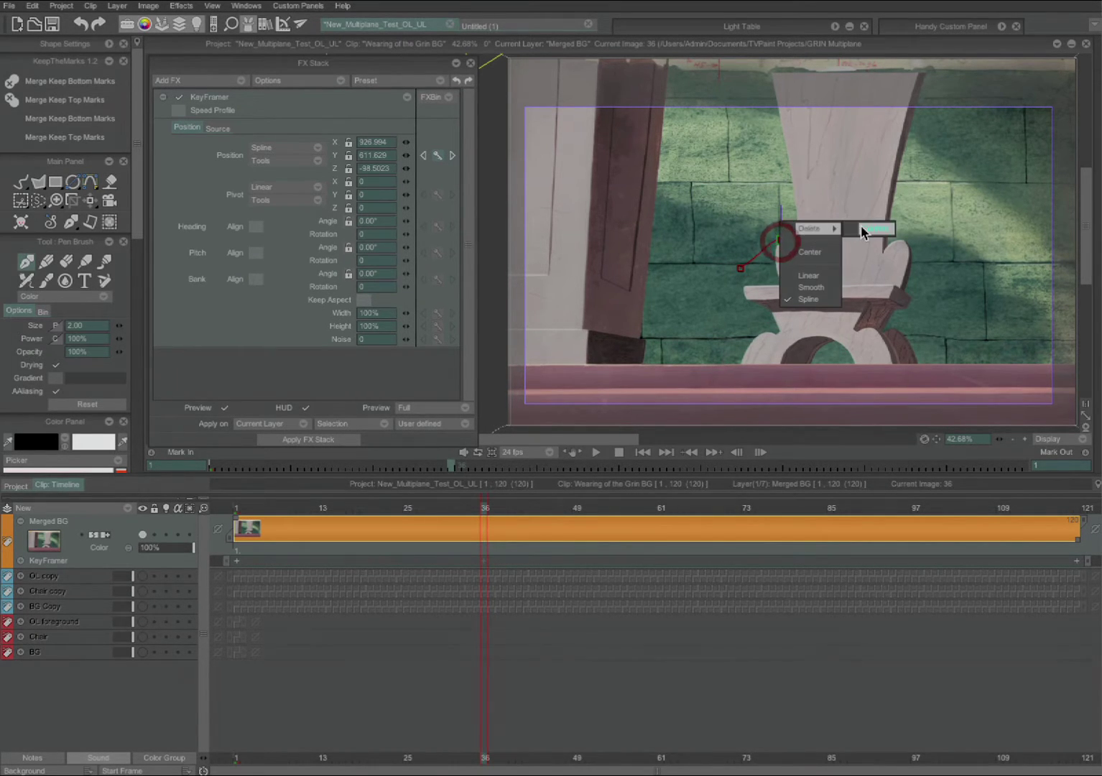
left_click(861, 227)
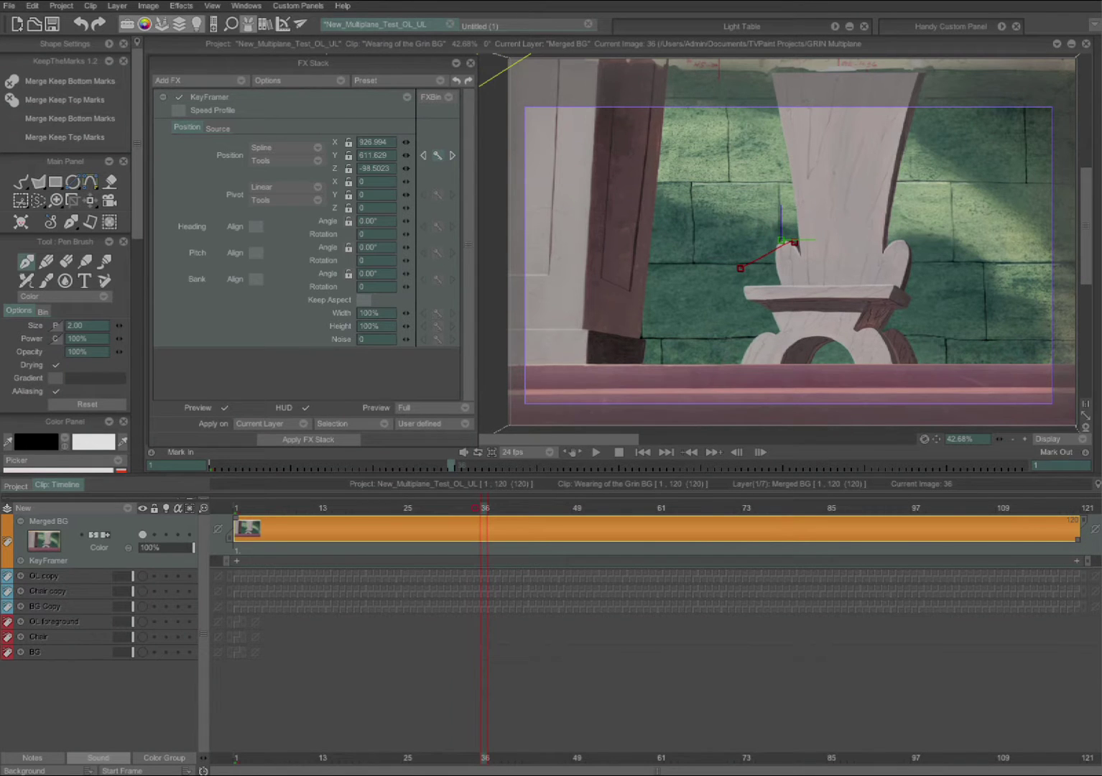
left_click(468, 509)
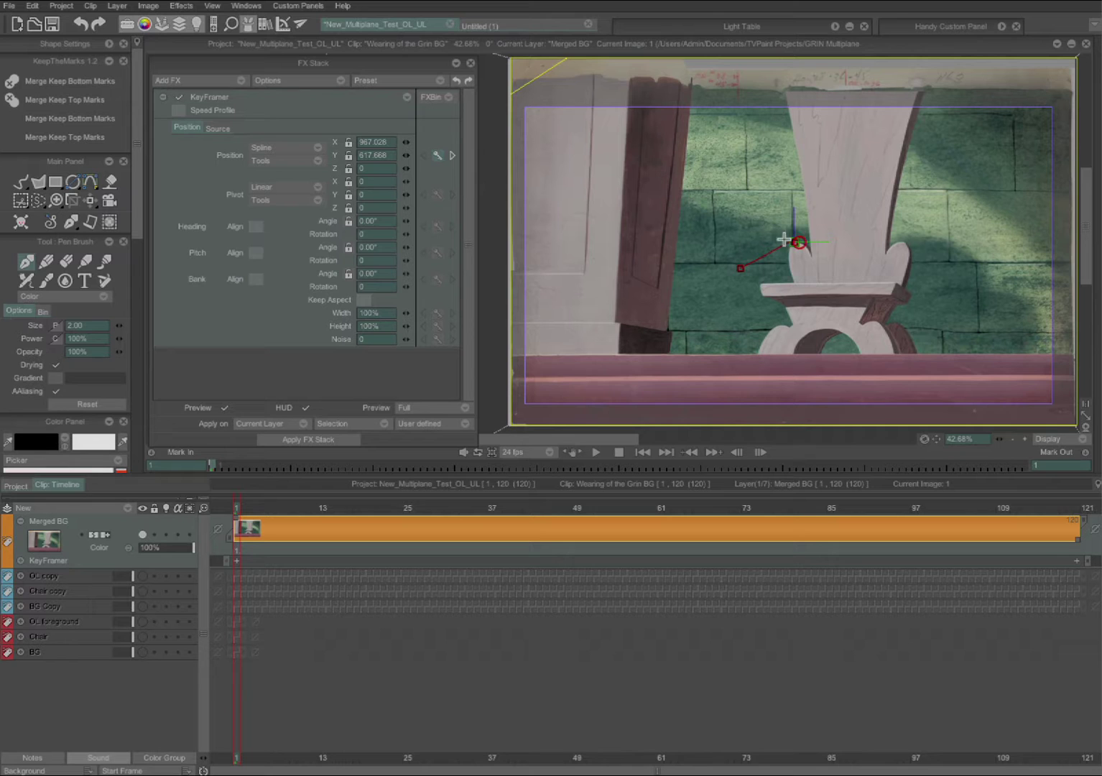
- Set the KeyFramer position interpolation back to Linear for the Merged BG motion path
left_click(265, 148)
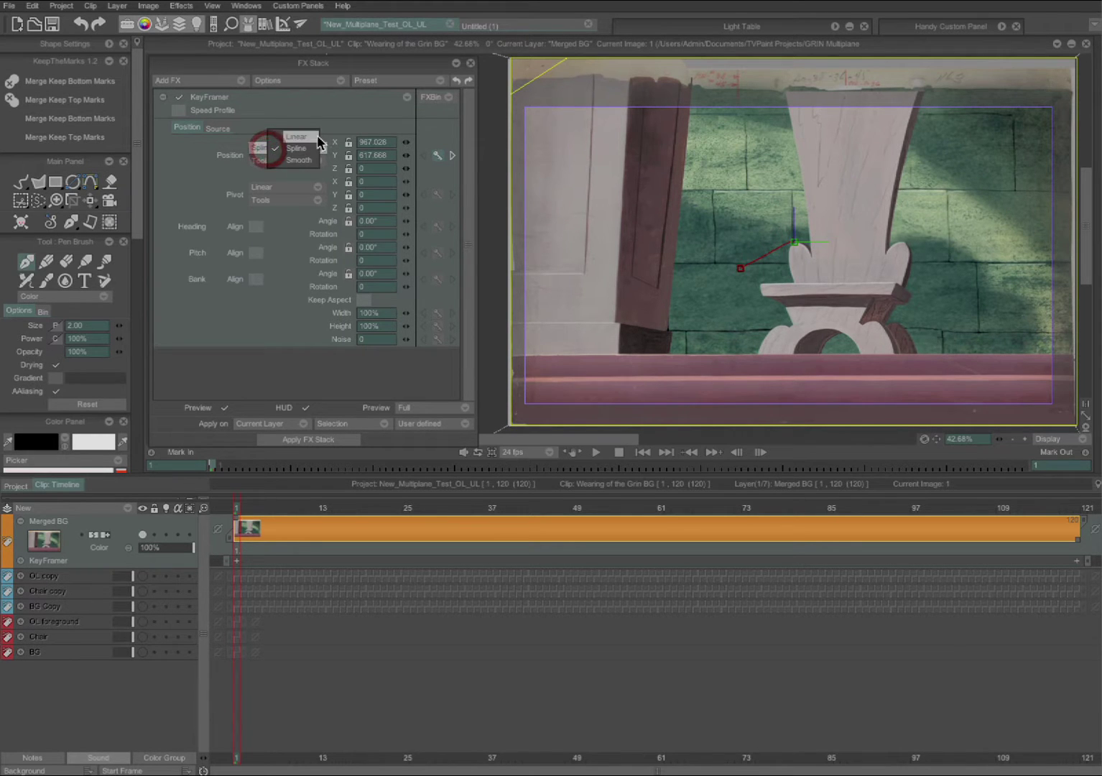
left_click(317, 136)
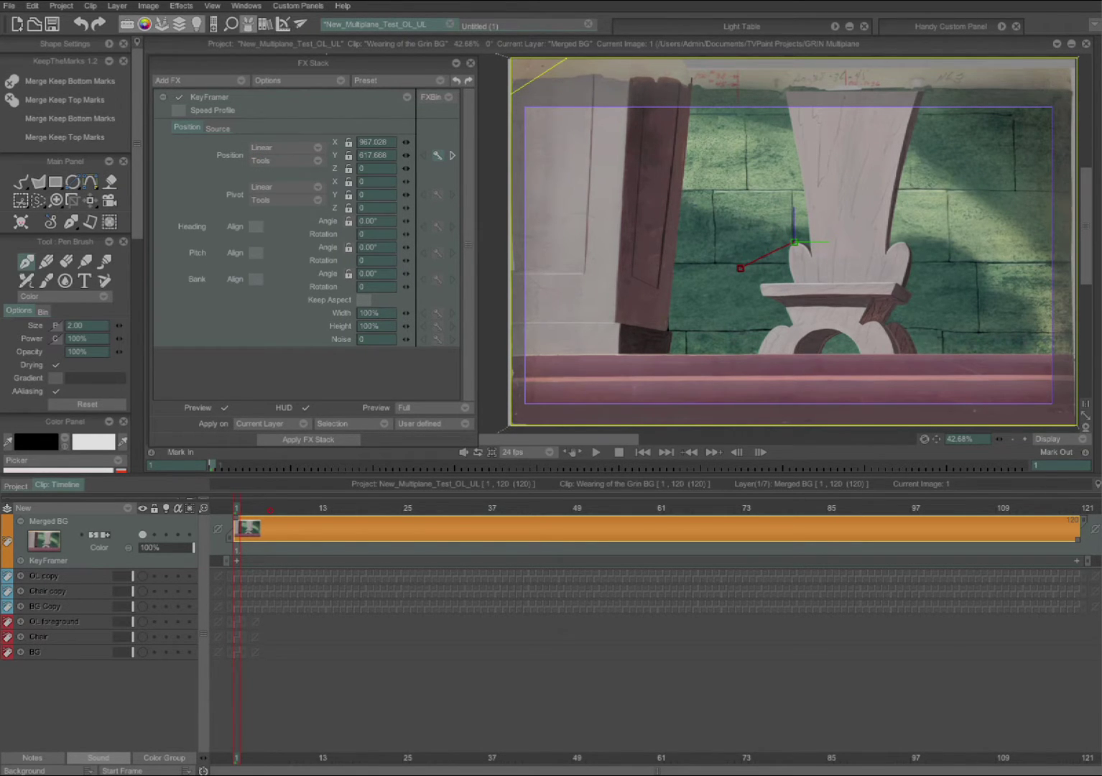
left_click(269, 509)
- Enable the KeyFramer Speed Profile, open its curve, then widen the curve window and place it over the timeline's lower area
left_click(178, 111)
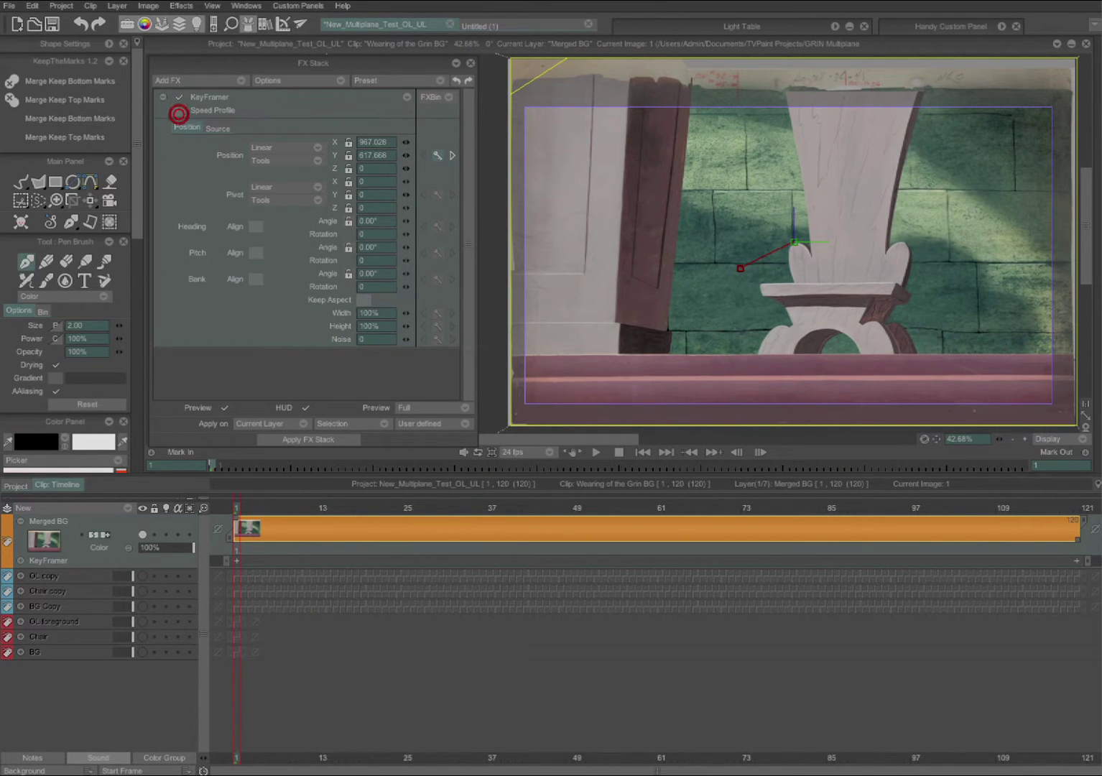
left_click(282, 111)
left_click_drag(363, 108, 284, 199)
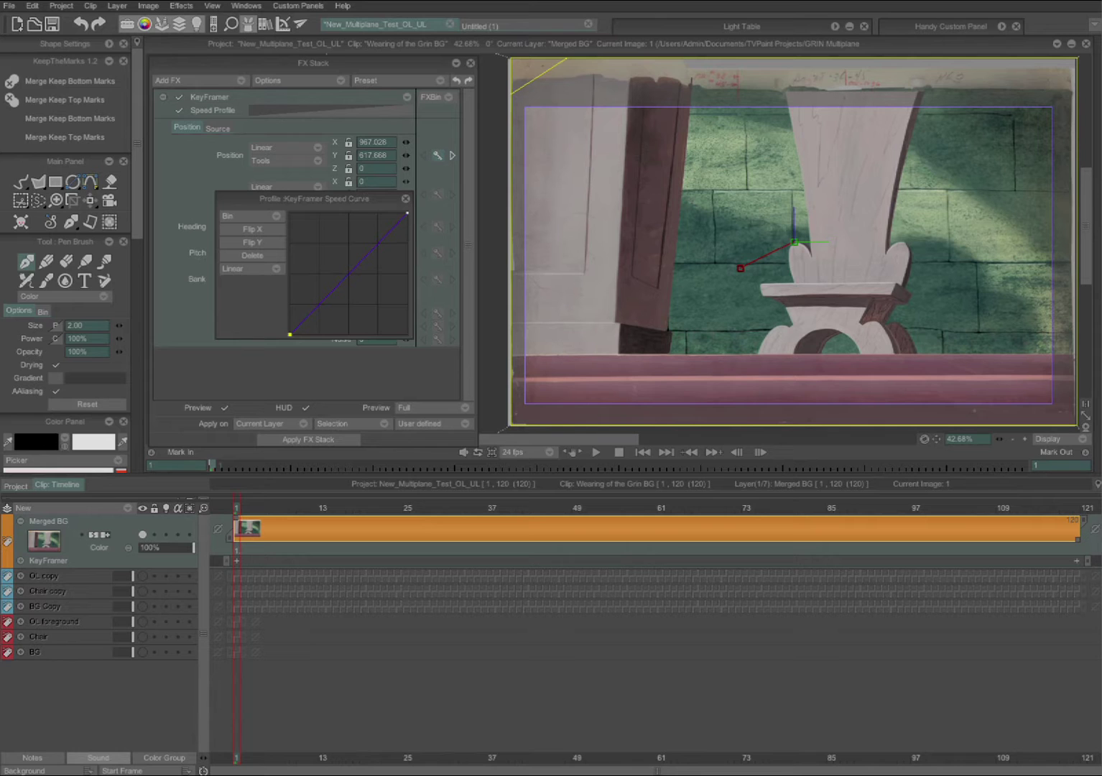
left_click_drag(413, 251, 886, 251)
left_click_drag(630, 201, 705, 588)
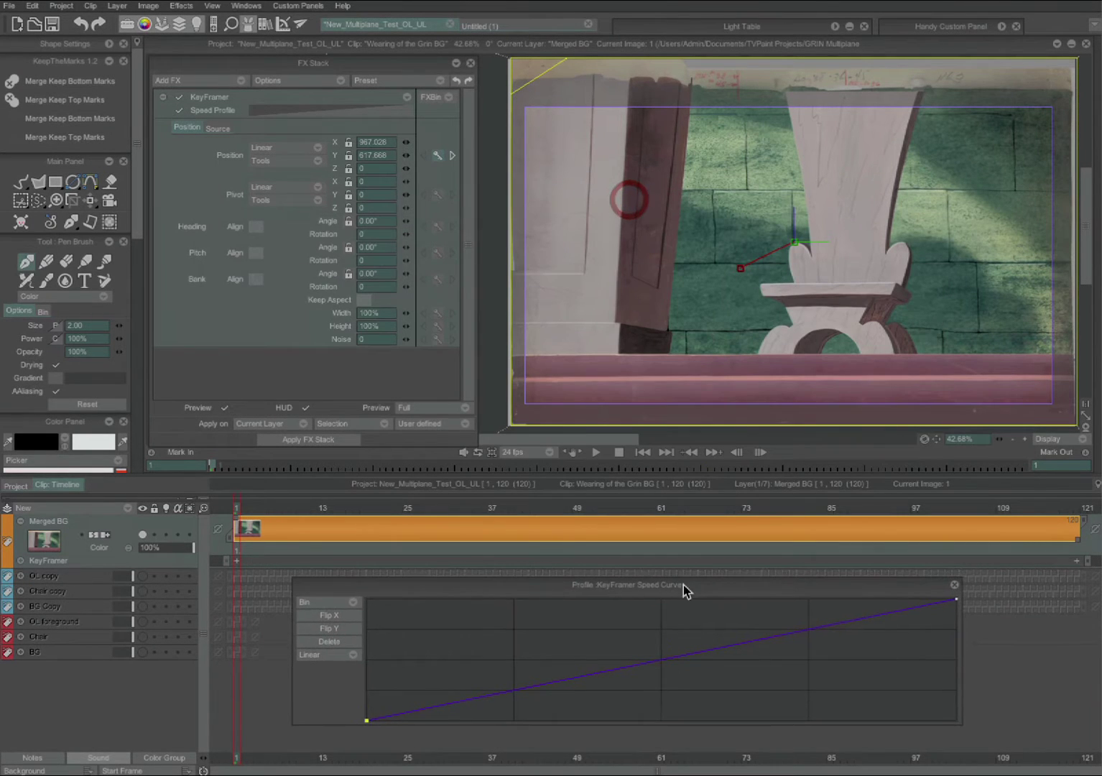
- Set the speed curve to Spline, add ease-in and ease-out points near its ends, and move the curve window clear of the layers
left_click(343, 660)
left_click(369, 673)
left_click(457, 711)
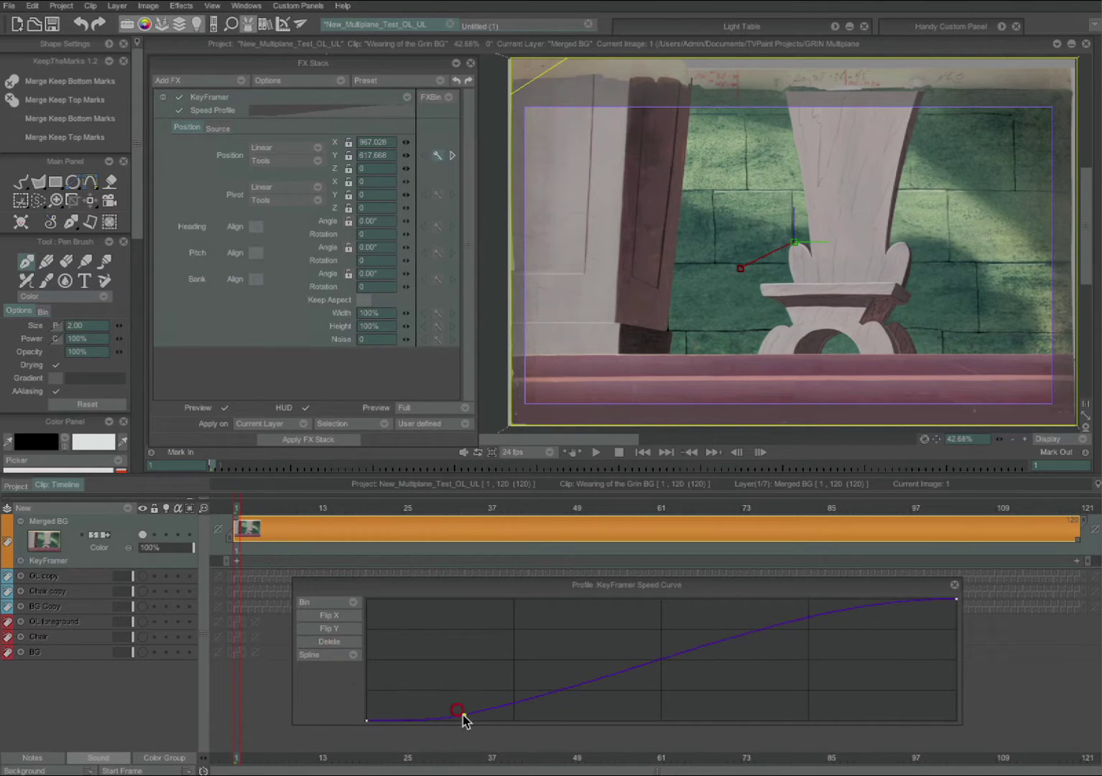
left_click(819, 610)
left_click_drag(239, 507, 293, 507)
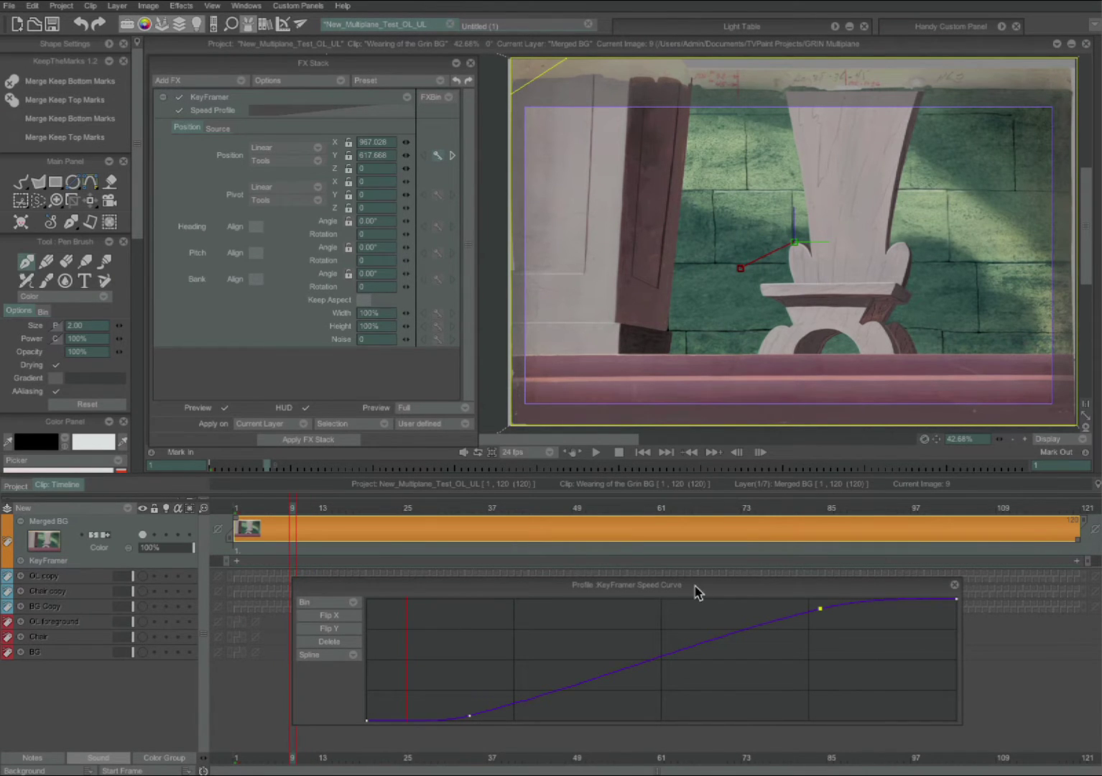
left_click_drag(512, 593, 509, 616)
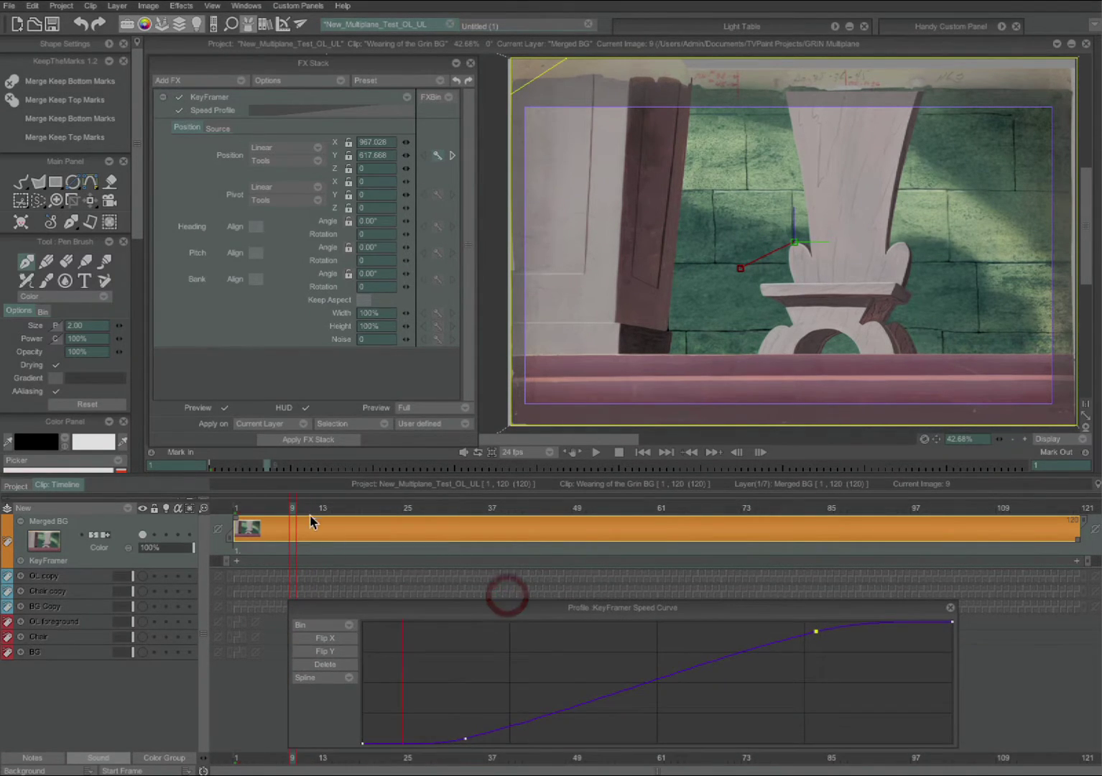
- Select all images of the Merged BG layer in the timeline
right_click(260, 529)
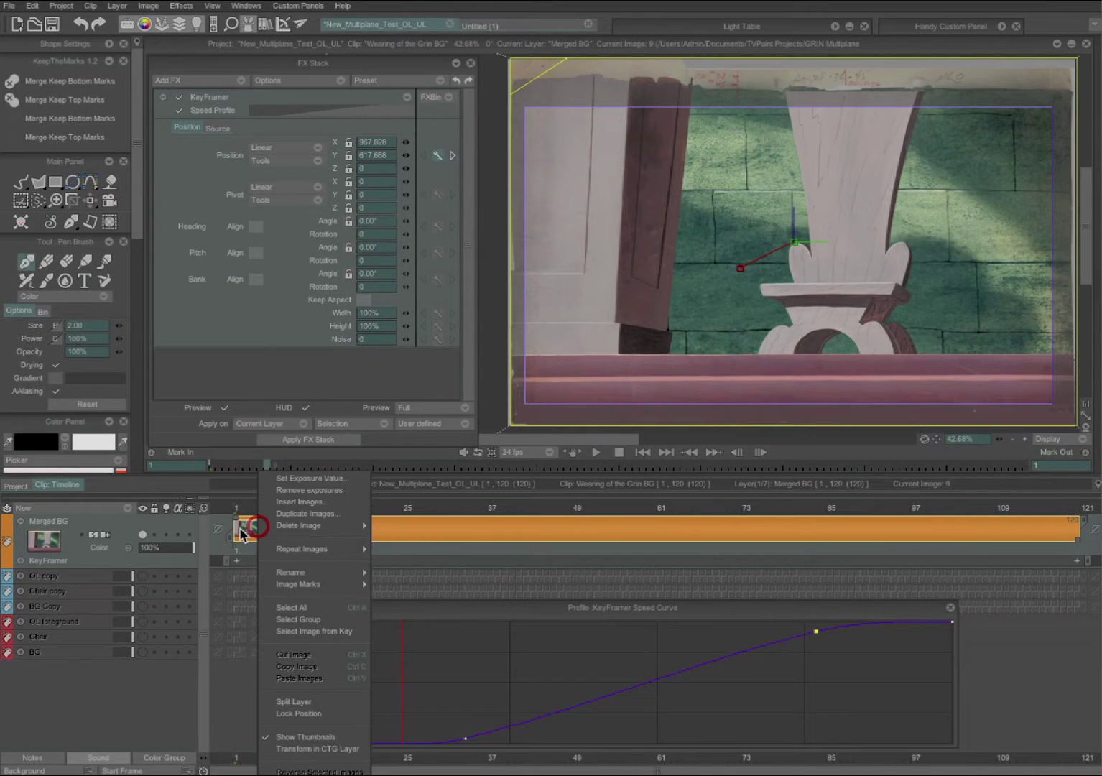
left_click(307, 607)
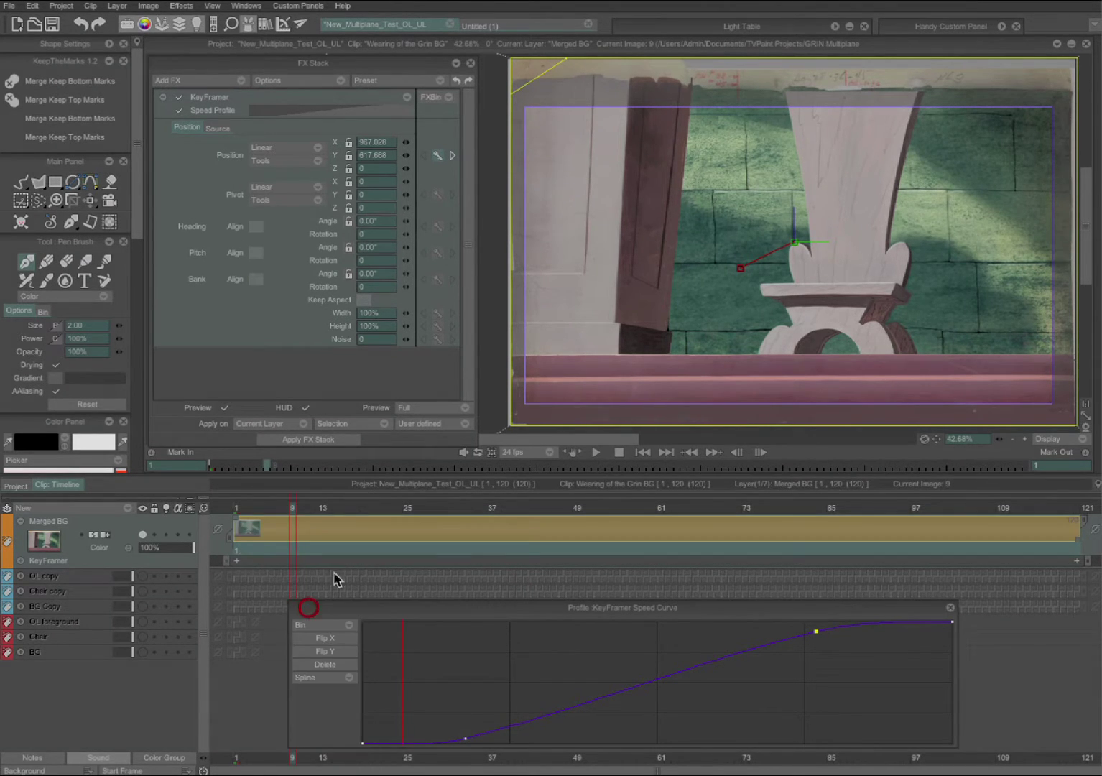
right_click(259, 529)
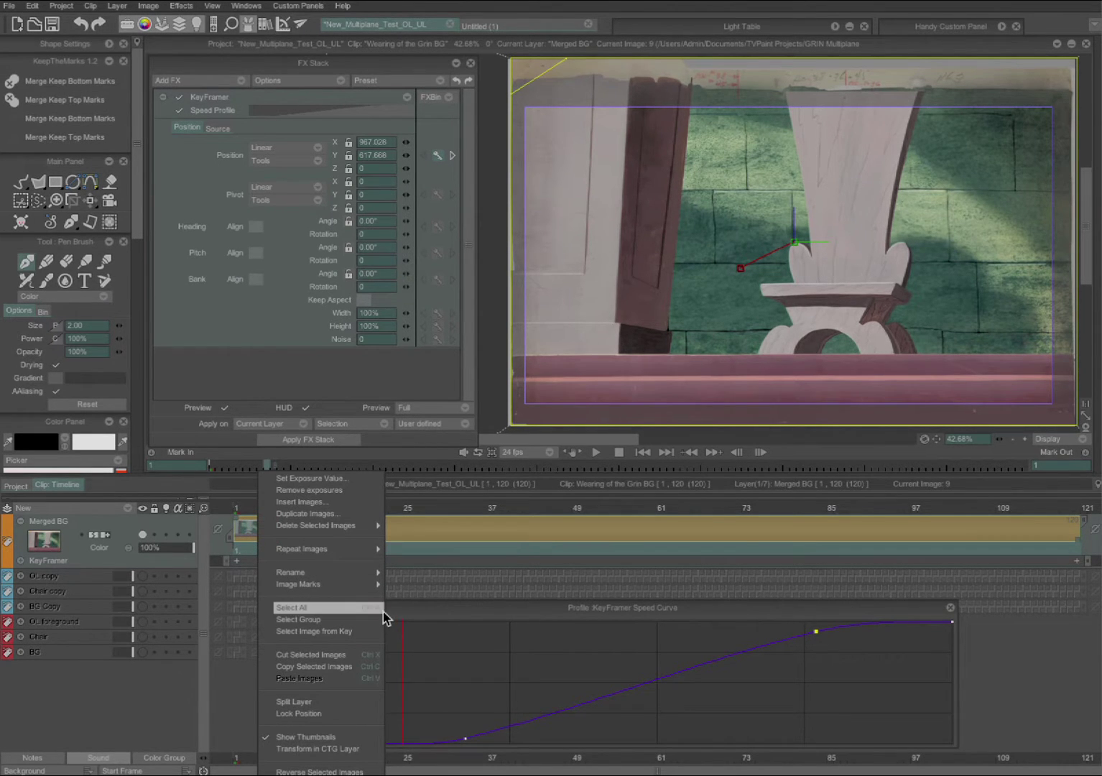
left_click(446, 529)
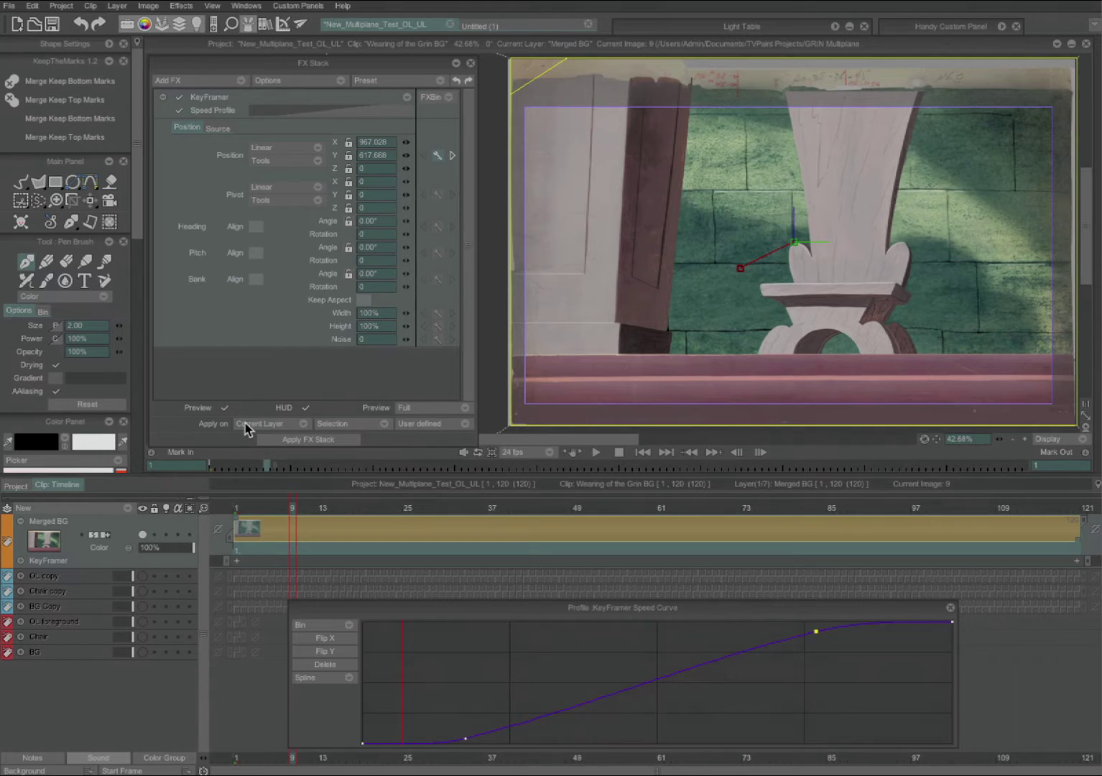
- Set the effect to Apply On Frames and apply the FX stack to the selected Merged BG images
left_click(431, 436)
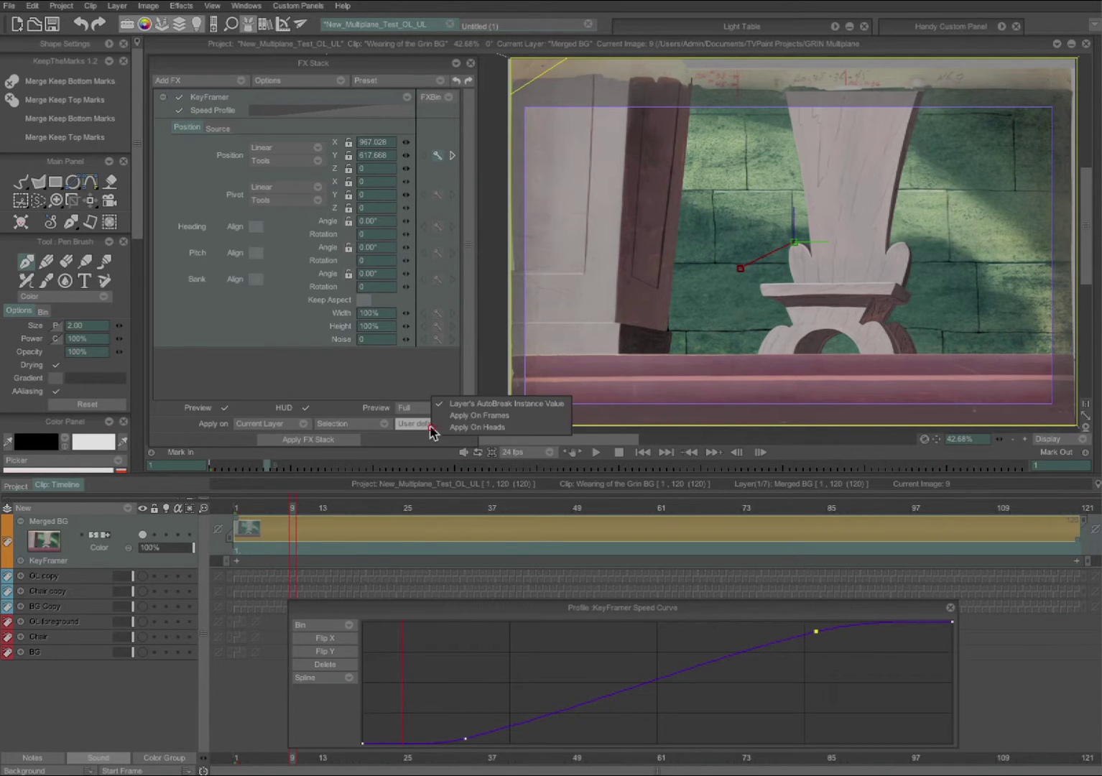
left_click(498, 418)
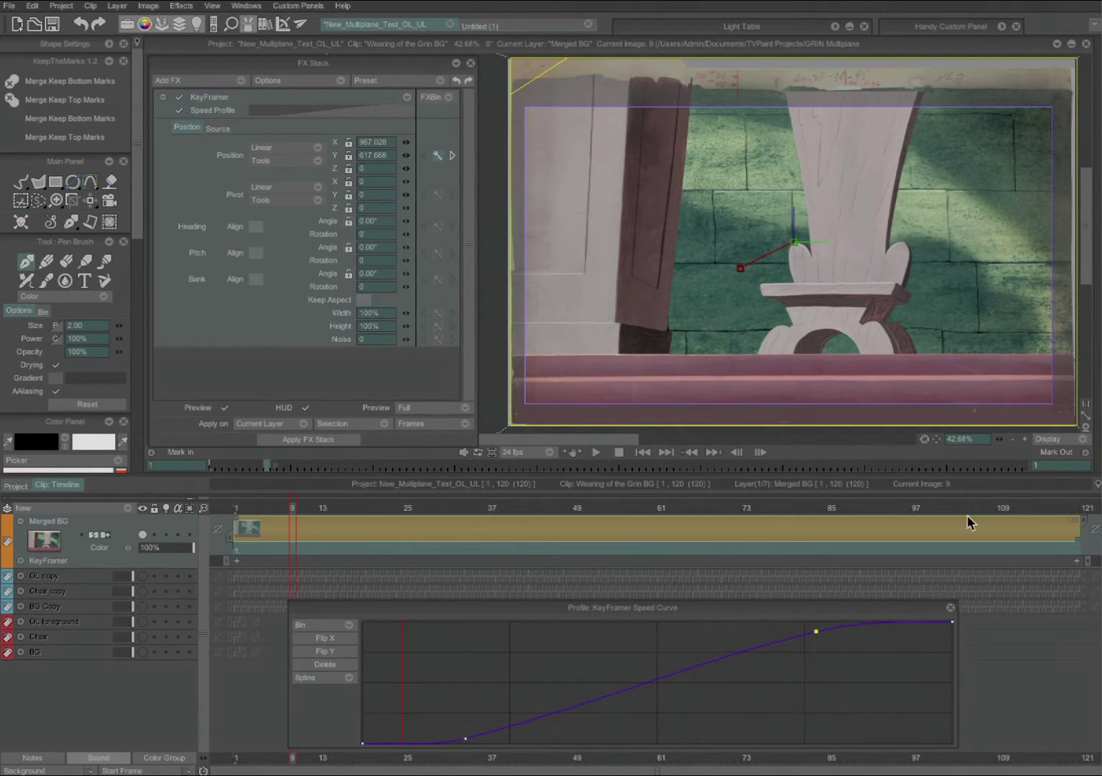
left_click(314, 438)
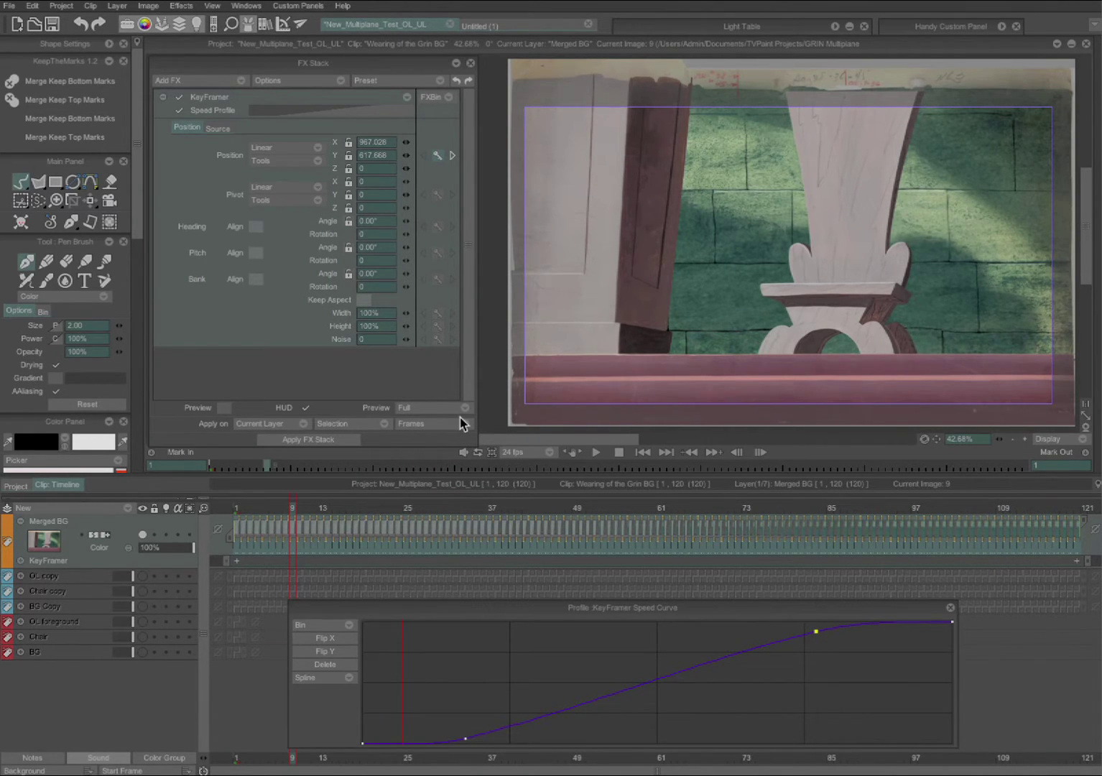
- Undo the FX stack application, turn the effect preview back on, and scrub through the animation back to frame 1
key("ctrl+z")
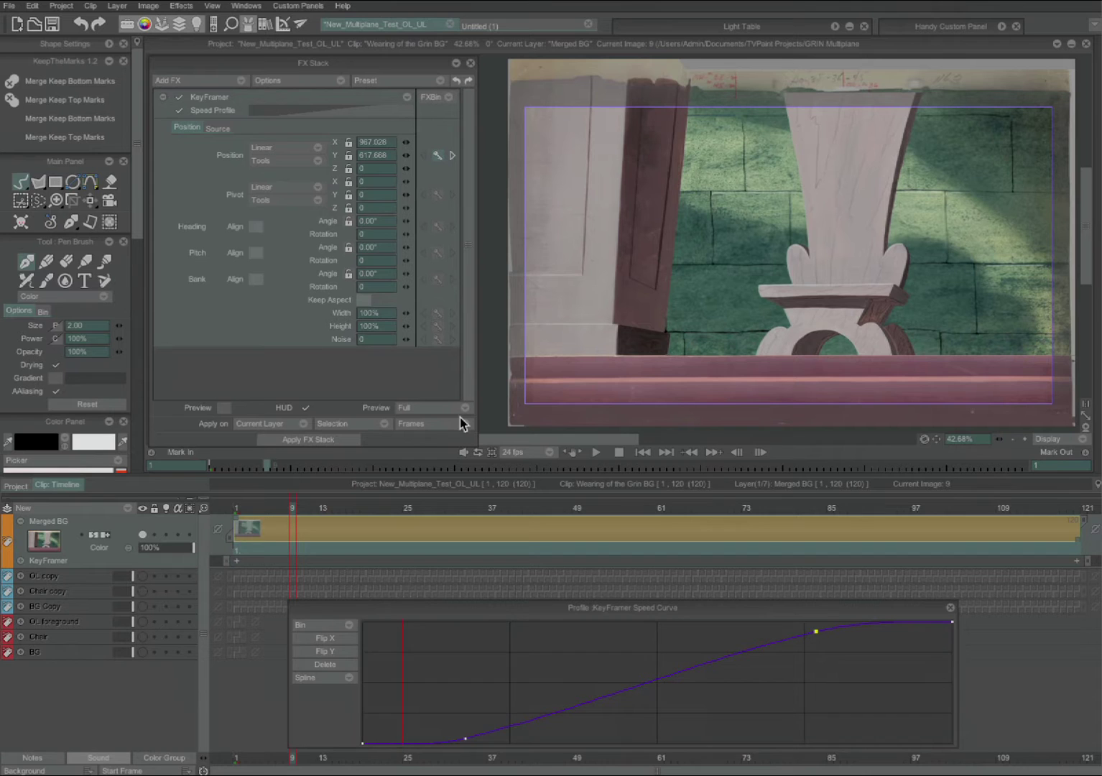
left_click(292, 507)
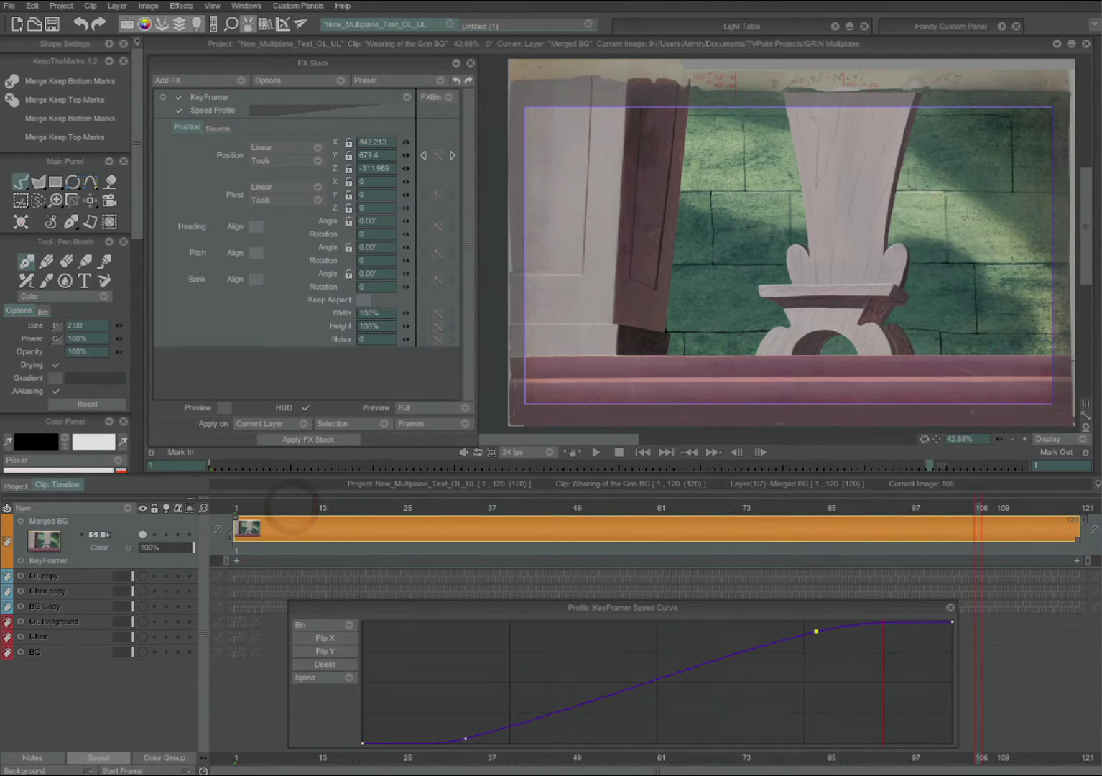
left_click(224, 408)
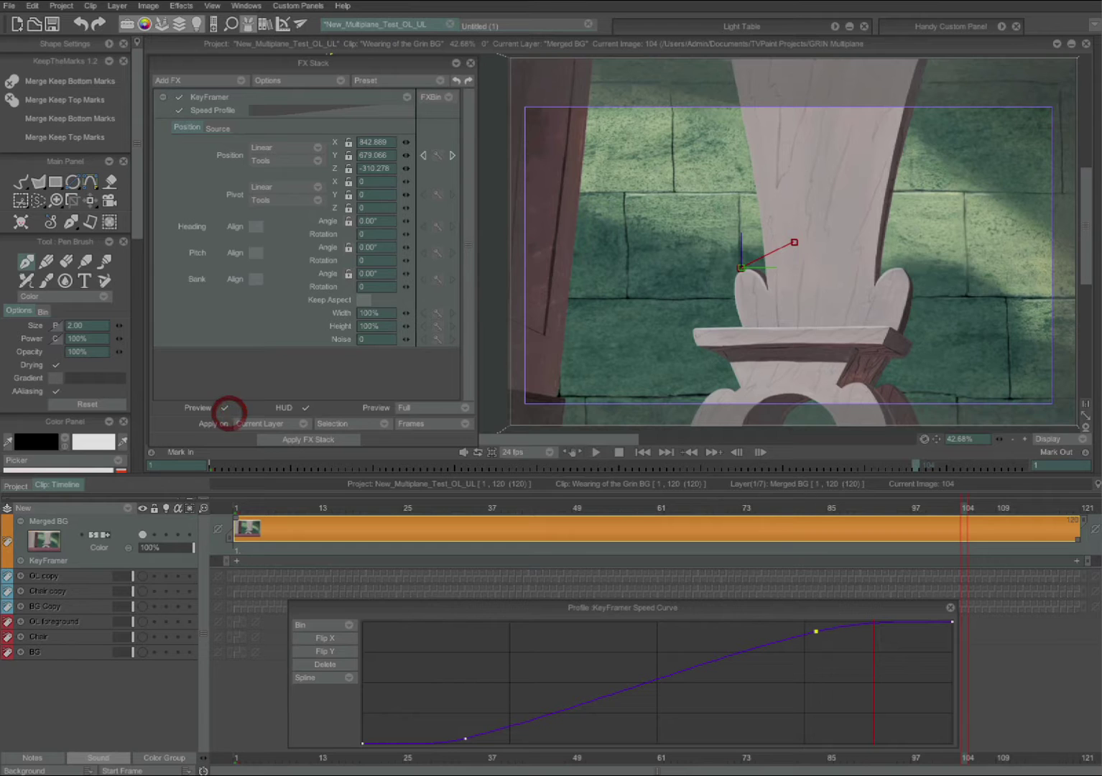
left_click_drag(977, 507, 1031, 507)
left_click_drag(309, 507, 243, 507)
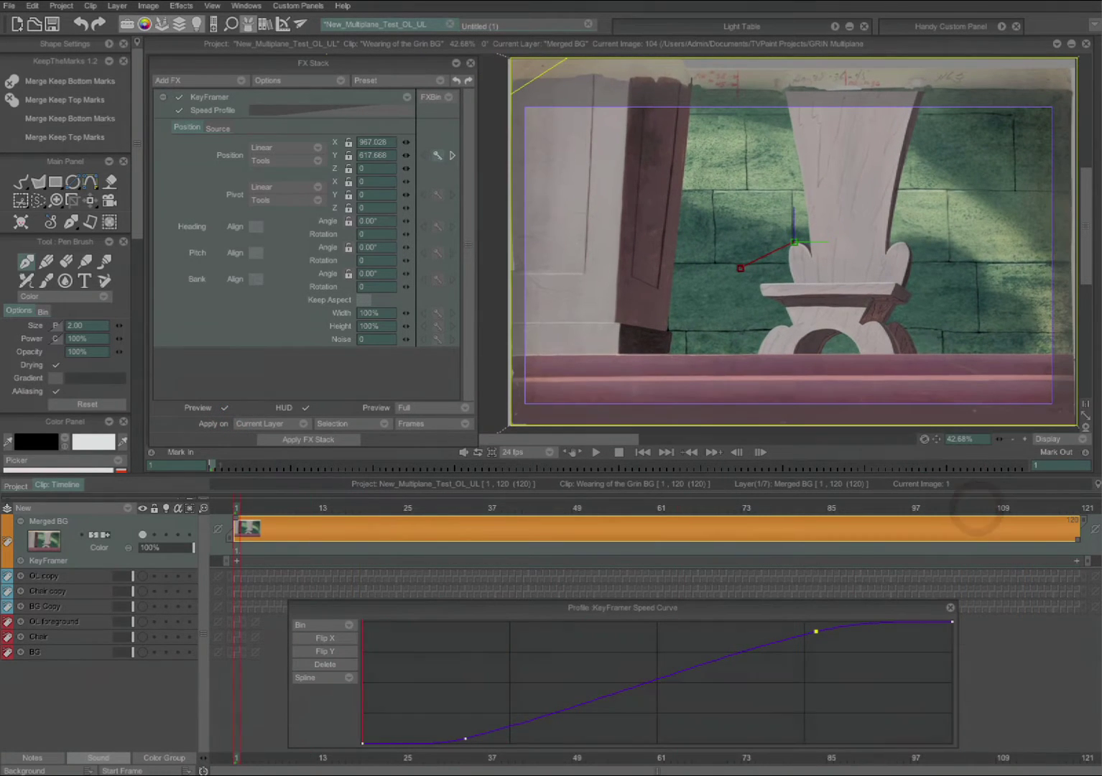
left_click(237, 508)
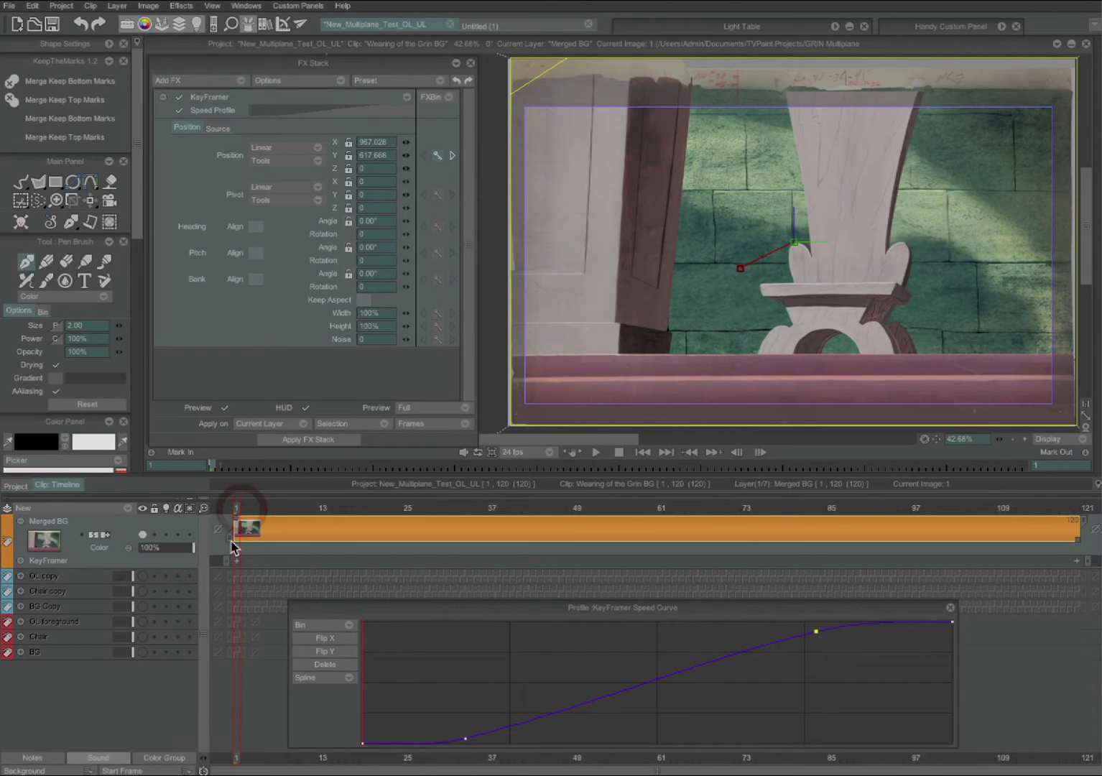
- Apply the FX stack without selecting the layer's images, close the FX Stack, and scrub to frame 120 and back to check
left_click(331, 444)
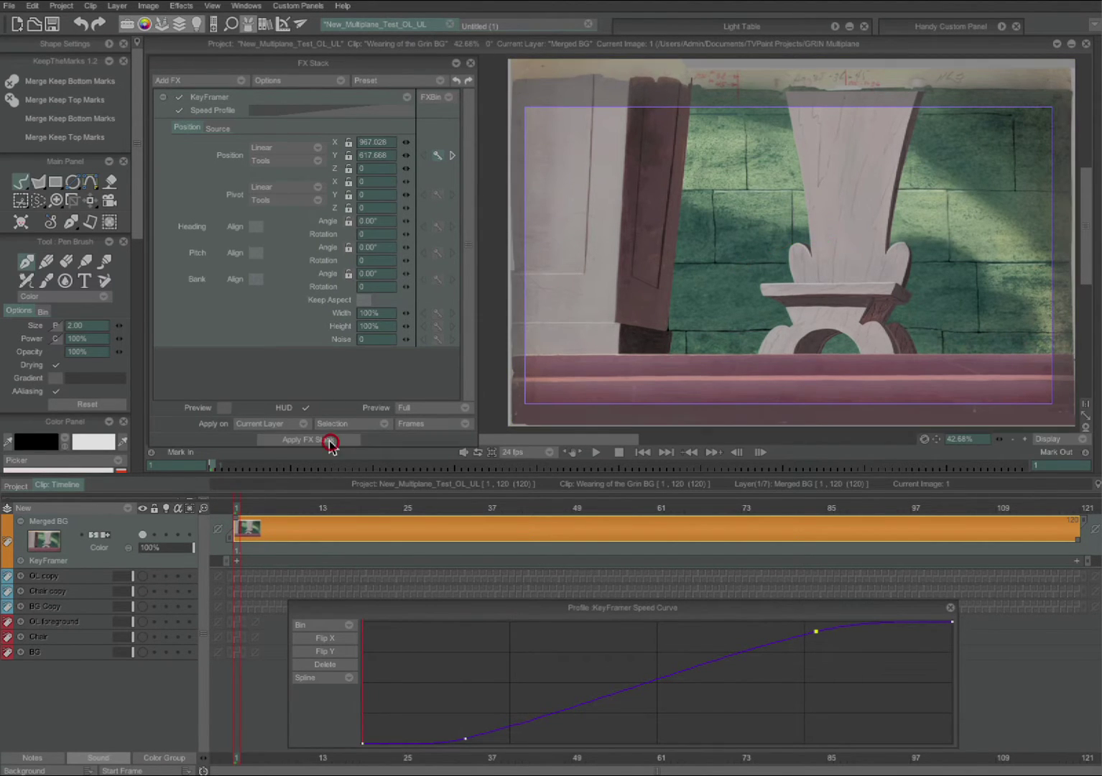
left_click(471, 64)
left_click(241, 508)
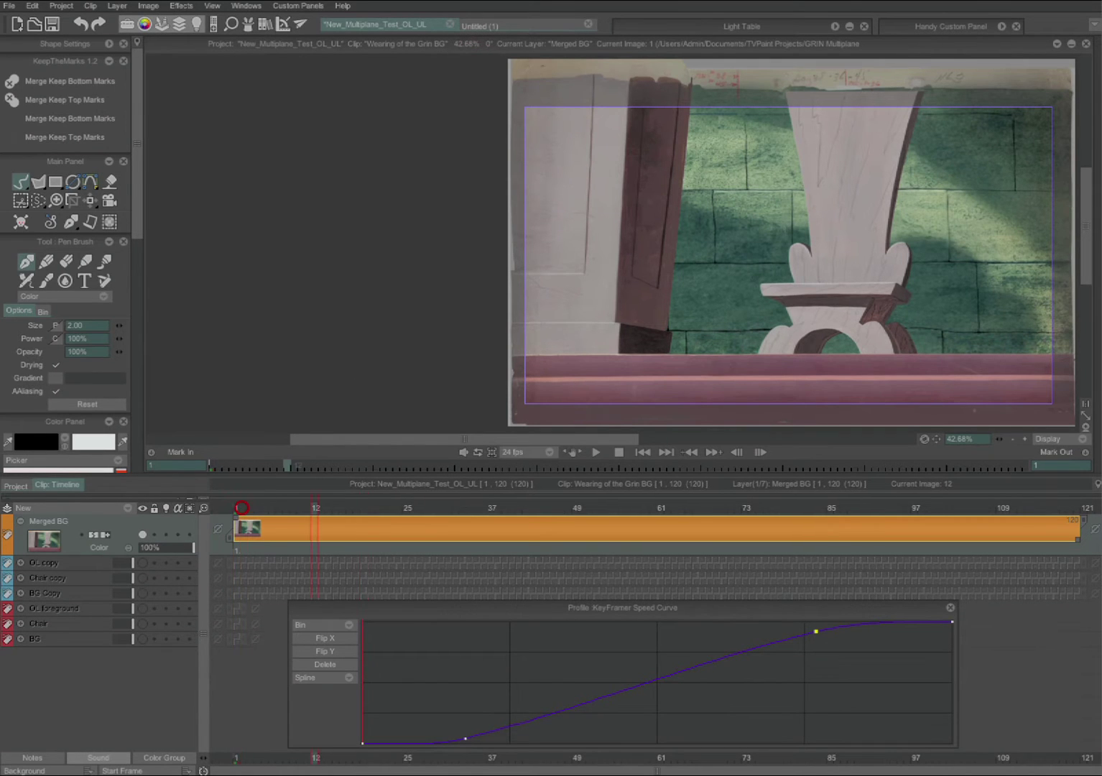
left_click_drag(316, 508, 1081, 508)
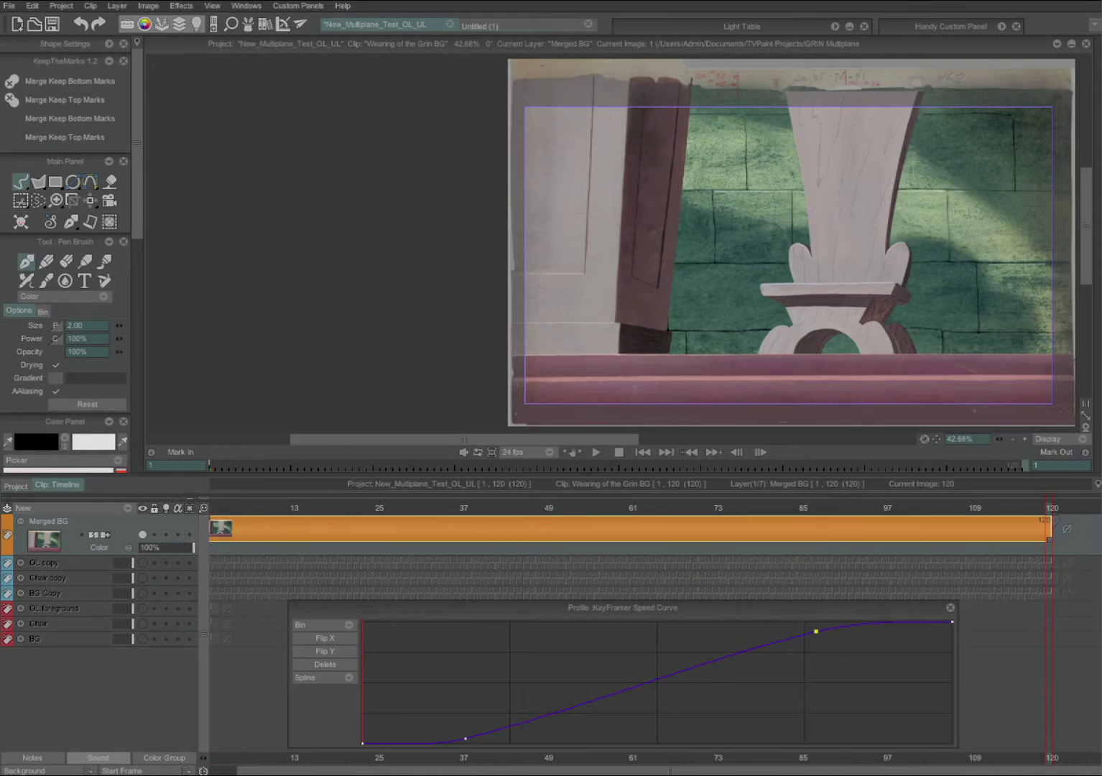
key("Home")
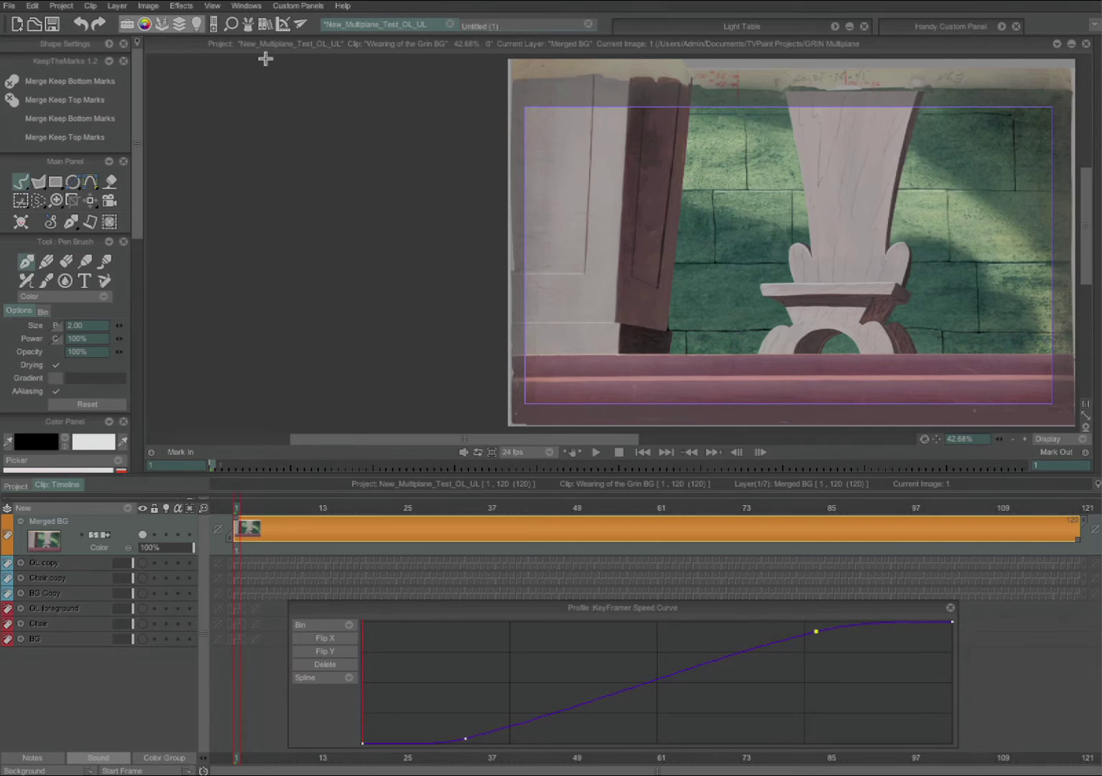
- Reopen the FX Stack and select all images of the Merged BG layer at frame 1
left_click(248, 25)
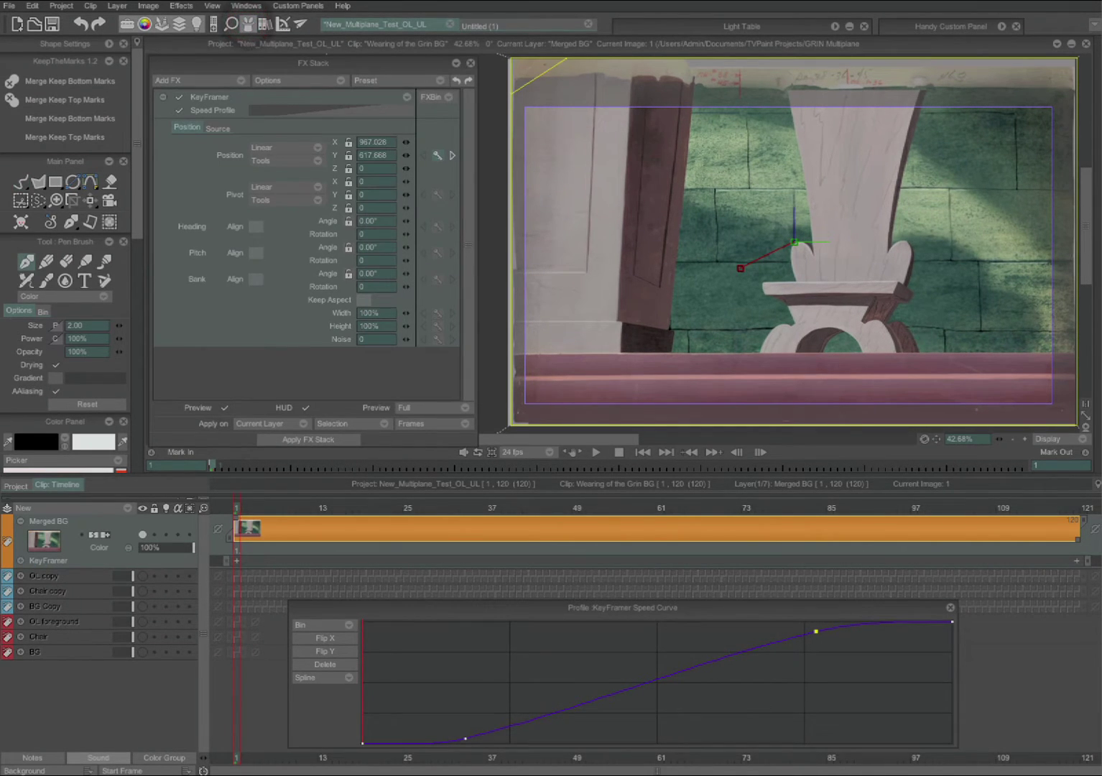
mouse_move(238, 508)
left_mouse_down()
mouse_move(952, 507)
mouse_move(236, 507)
left_mouse_up()
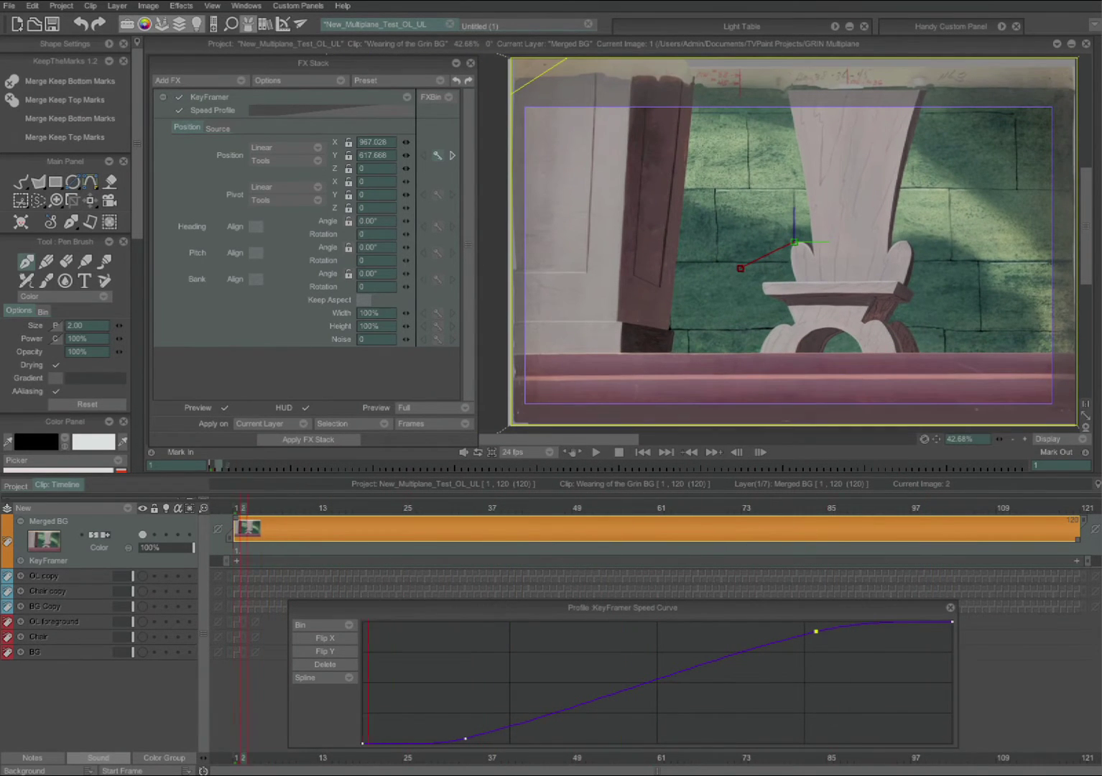
right_click(249, 532)
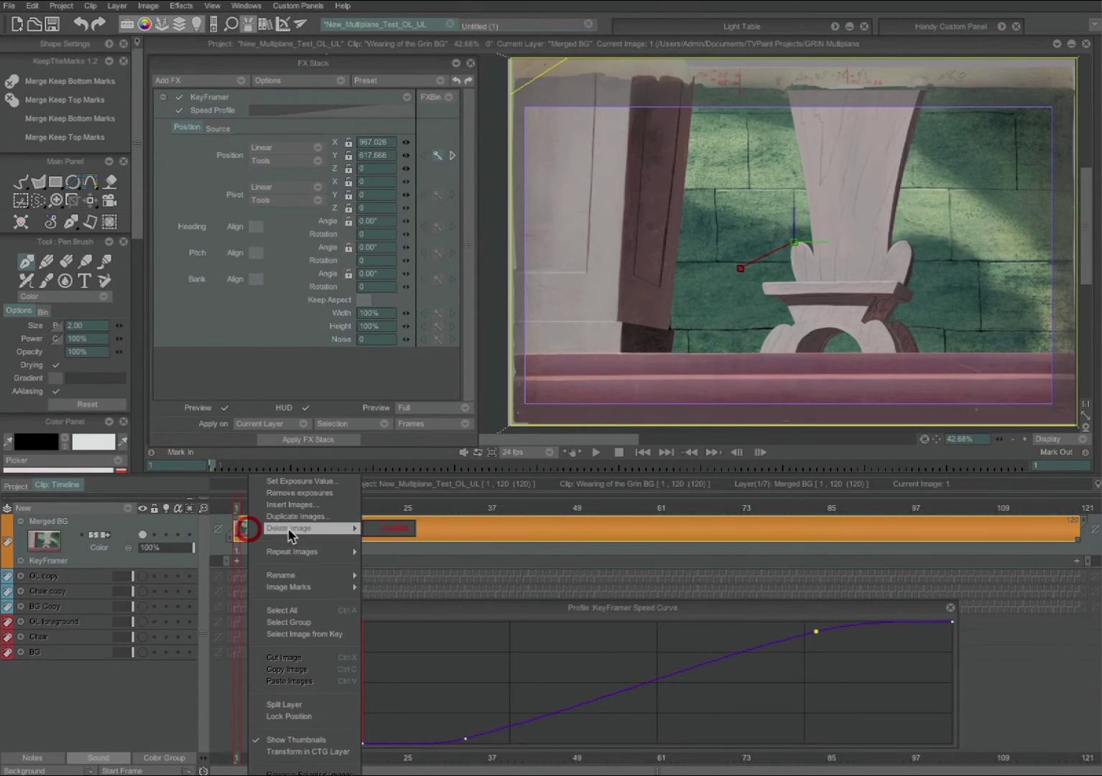
left_click(299, 617)
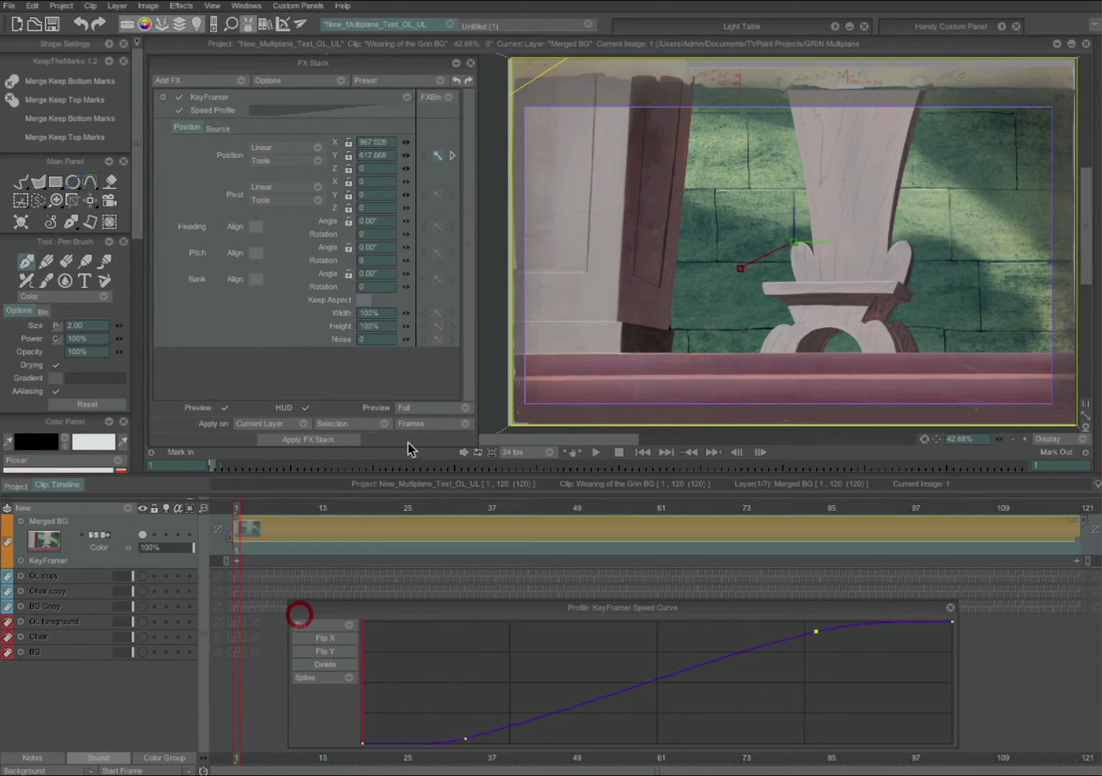
- Apply the FX stack to all selected Merged BG frames, clear the selection at frame 1, and shift the FX Stack window slightly
left_click(298, 439)
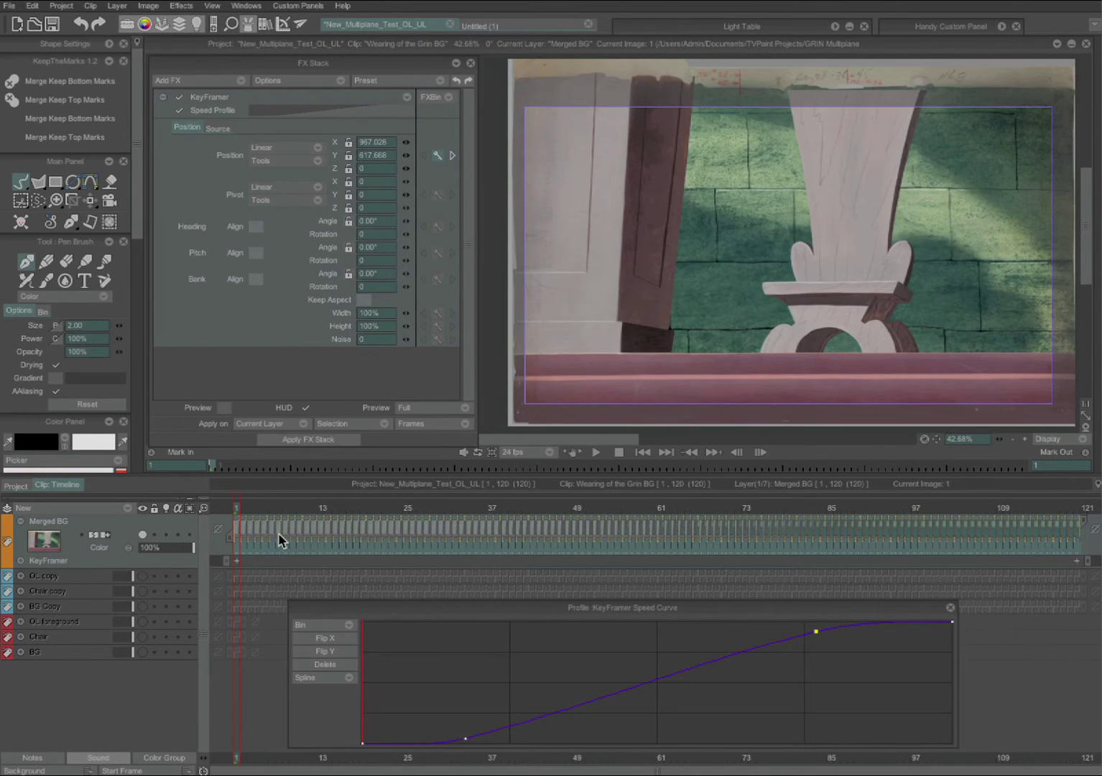
left_click(238, 509)
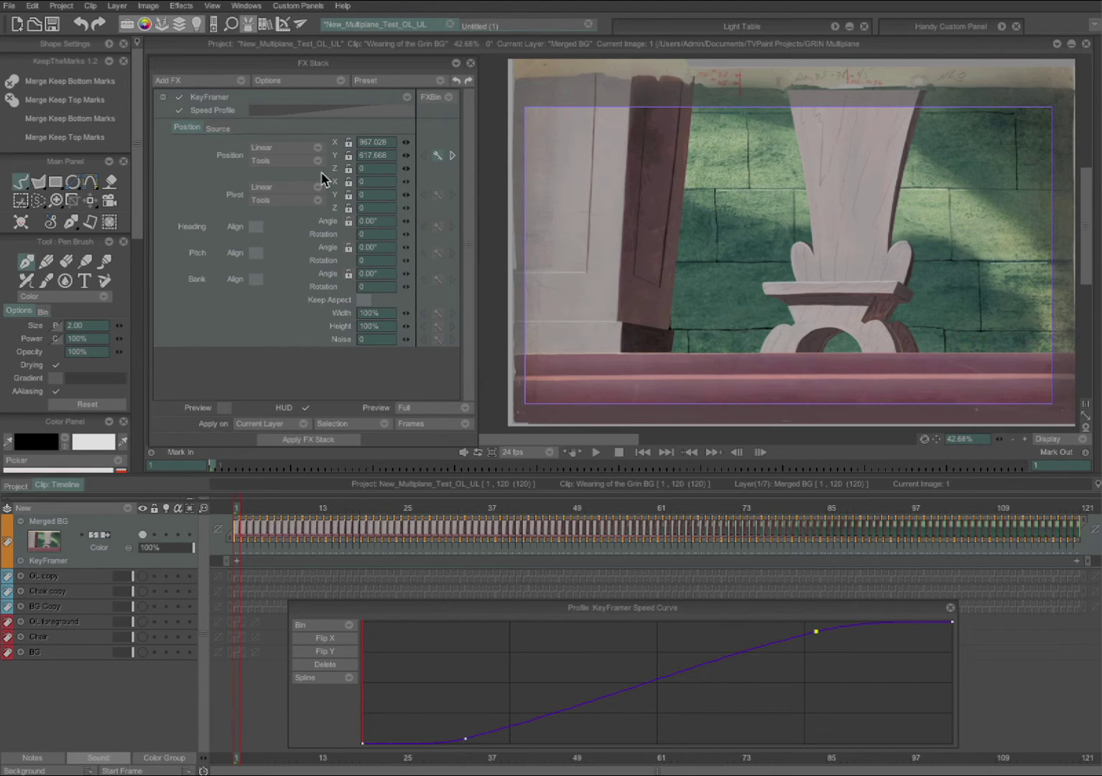
left_click_drag(244, 63, 248, 54)
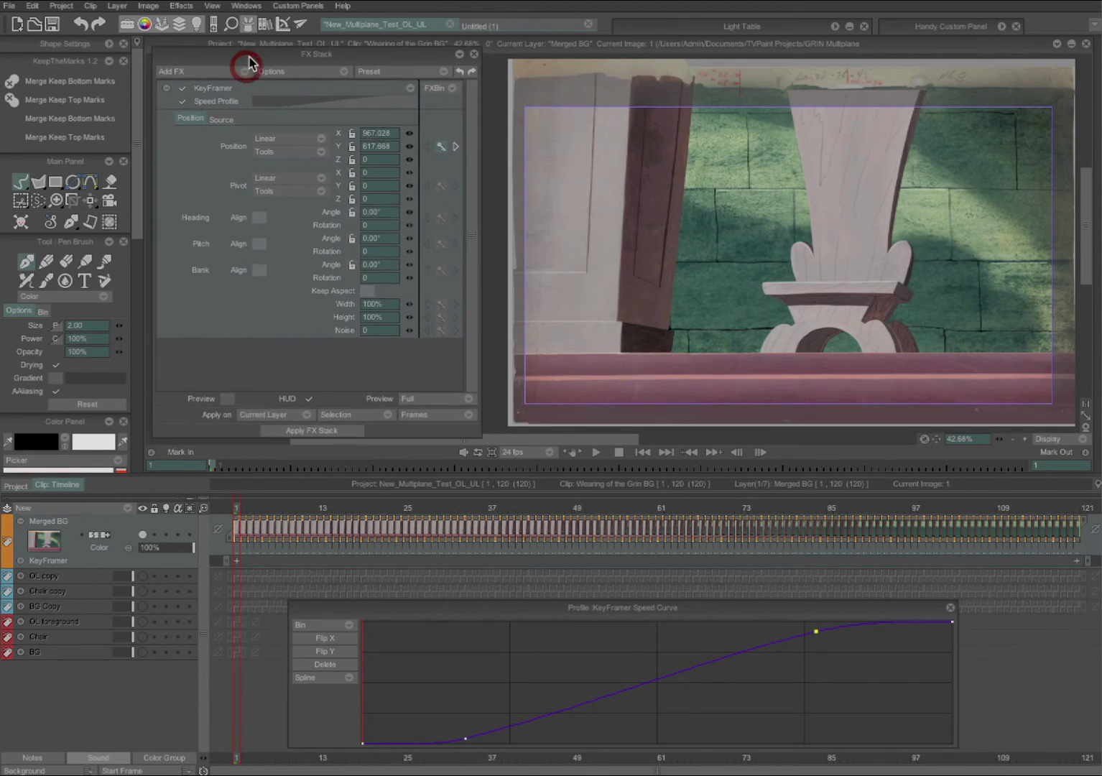